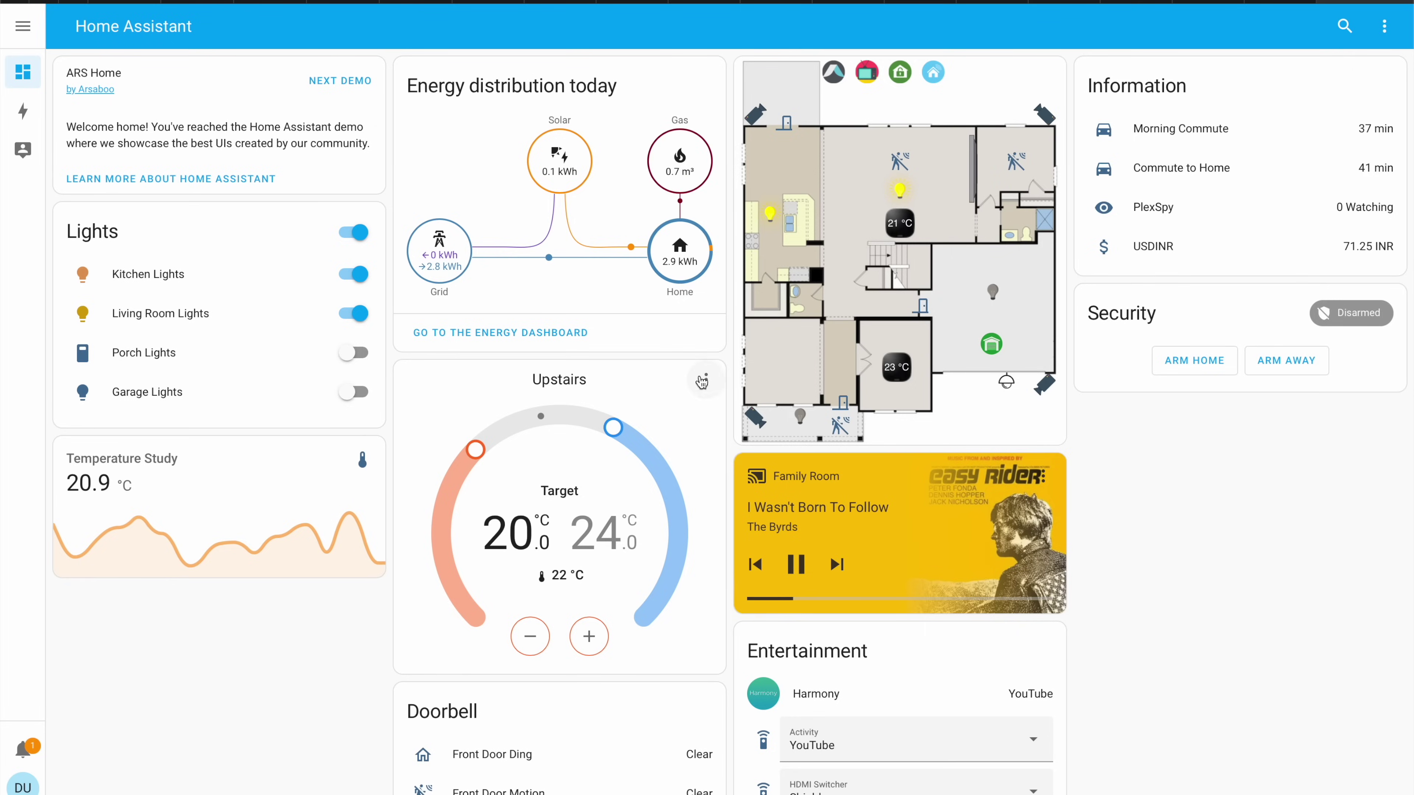
Show the Upstairs thermostat's details, then pan across the Node-RED Heating flow's temperature nodes.
{"action": "left_click", "coordinate": [702, 384]}
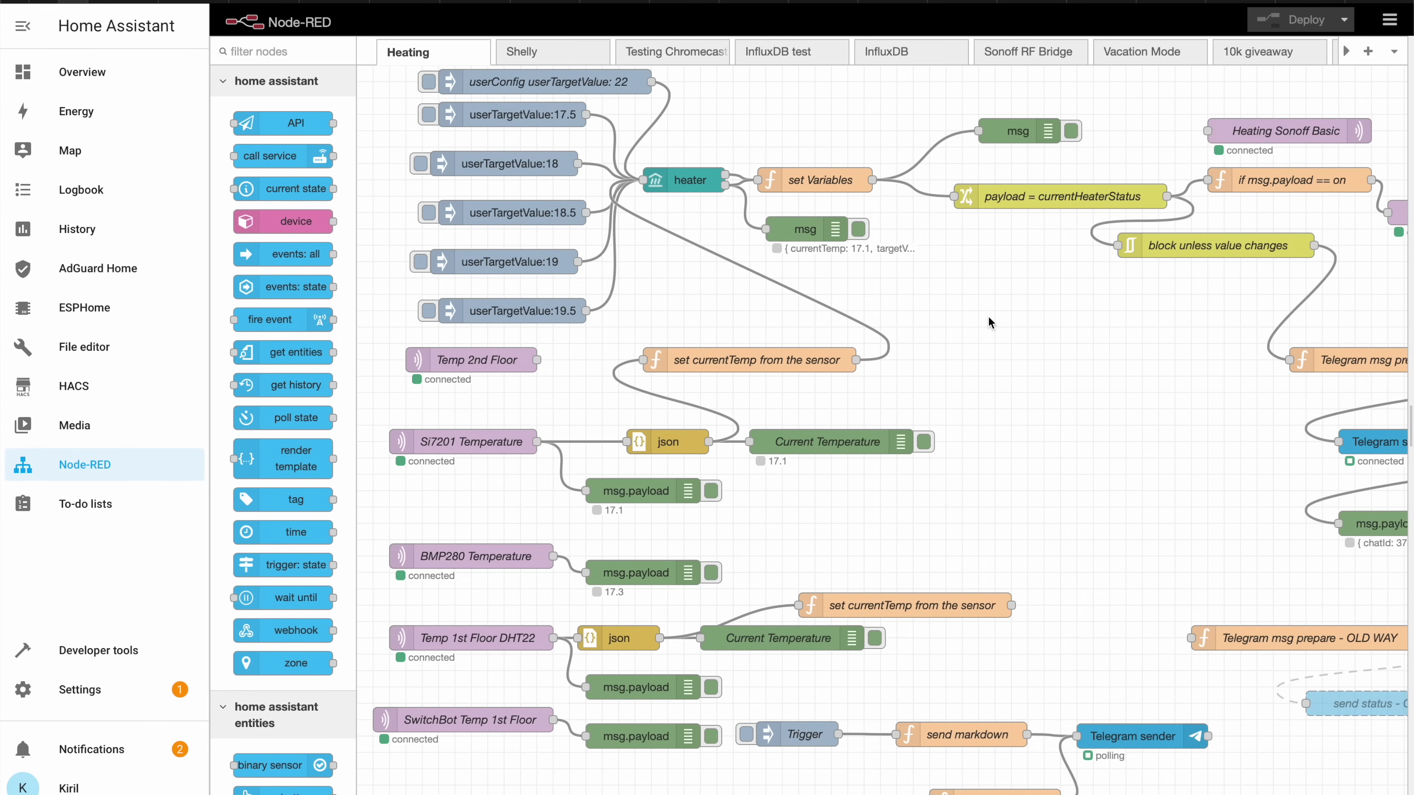
{"action": "scroll", "coordinate": [989, 322], "scroll_direction": "right", "scroll_amount": 5}
{"action": "scroll", "coordinate": [989, 322], "scroll_direction": "right", "scroll_amount": 5}
{"action": "scroll", "coordinate": [989, 322], "scroll_direction": "left", "scroll_amount": 10}
{"action": "scroll", "coordinate": [989, 322], "scroll_direction": "right", "scroll_amount": 4}
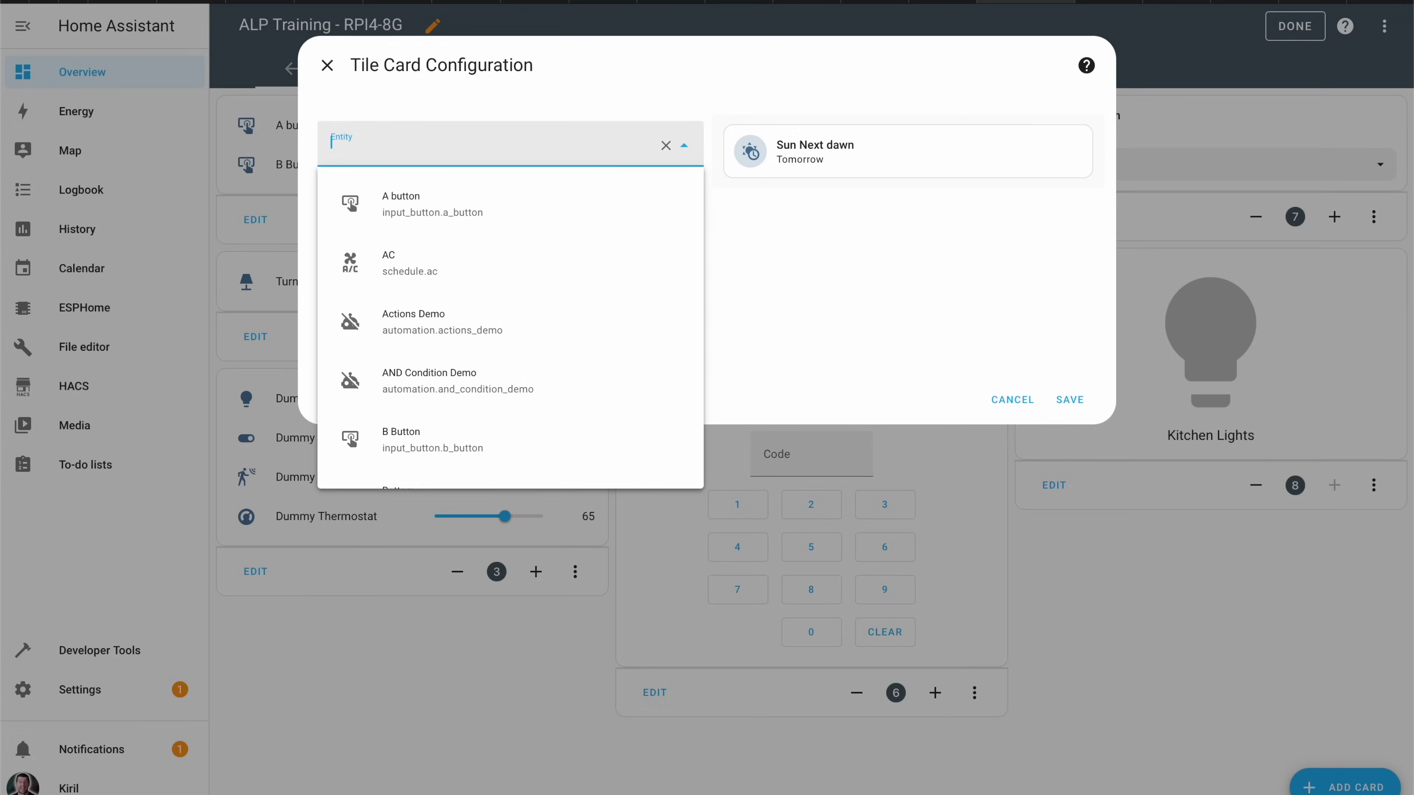
Pick Number Helper as the tile card entity and slide its value to 84.
{"action": "type", "text": "helper"}
{"action": "left_click", "coordinate": [643, 325]}
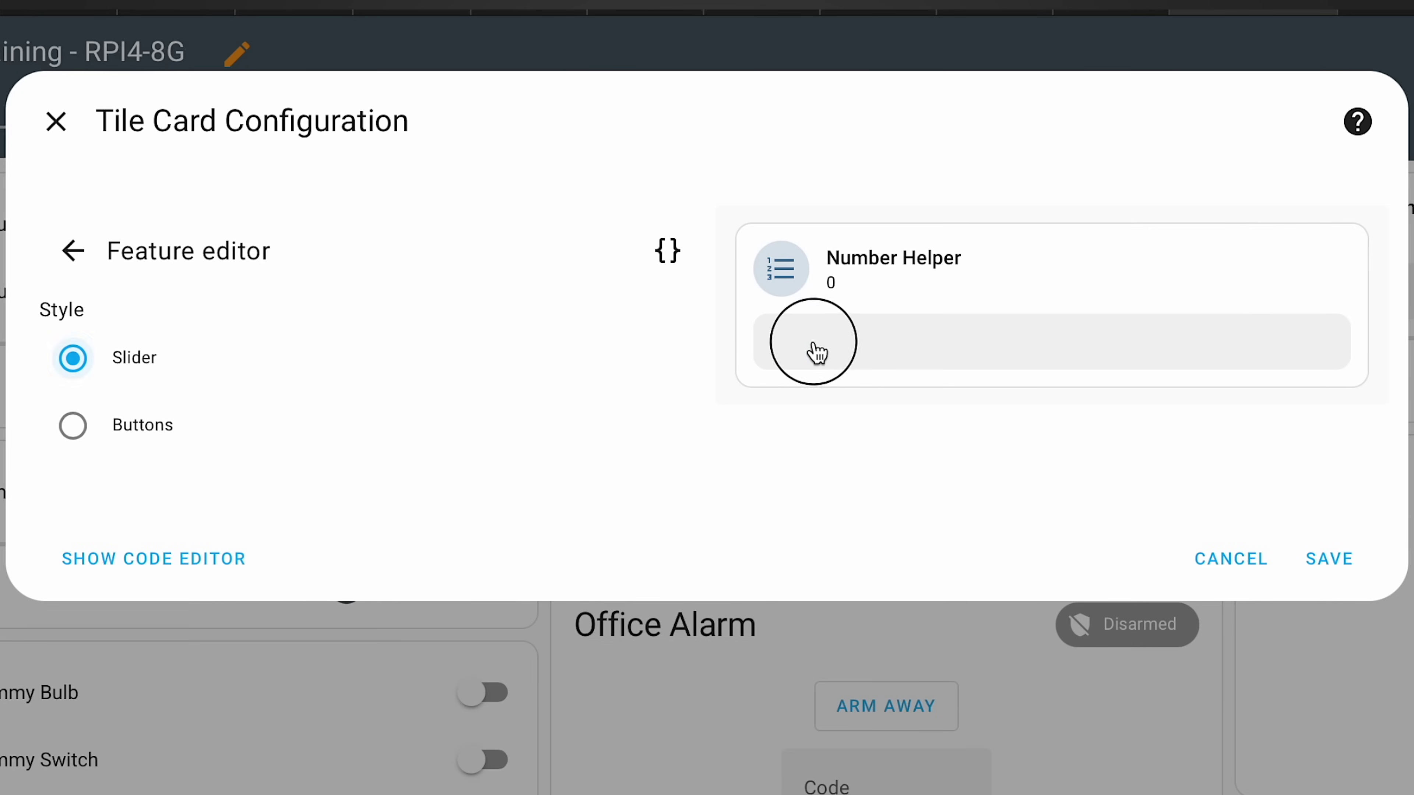
{"action": "left_click_drag", "start_coordinate": [946, 368], "coordinate": [1260, 368]}
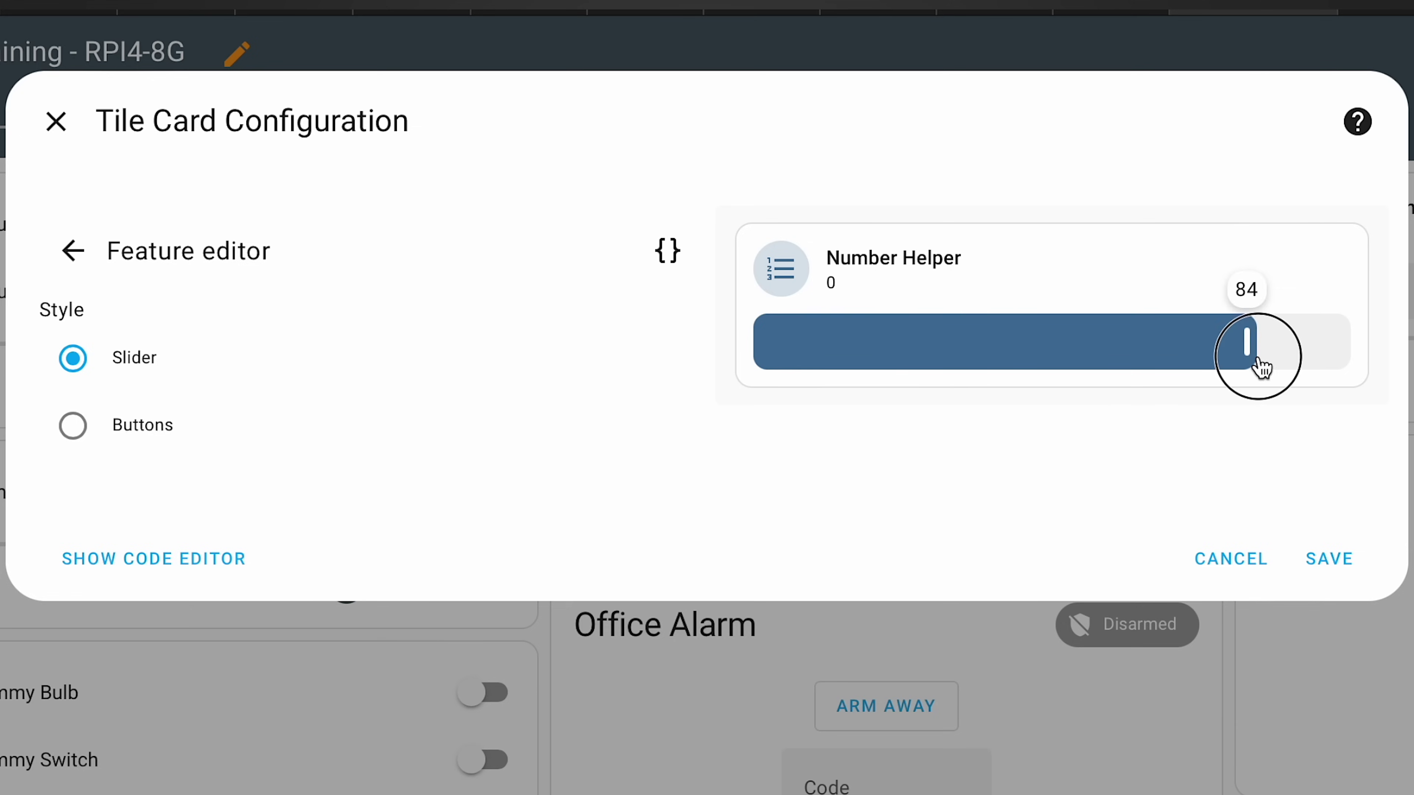
Set the number control style to Buttons and raise the value to 89.
{"action": "left_click", "coordinate": [144, 440]}
{"action": "left_click", "coordinate": [1325, 345]}
{"action": "left_click", "coordinate": [1324, 345]}
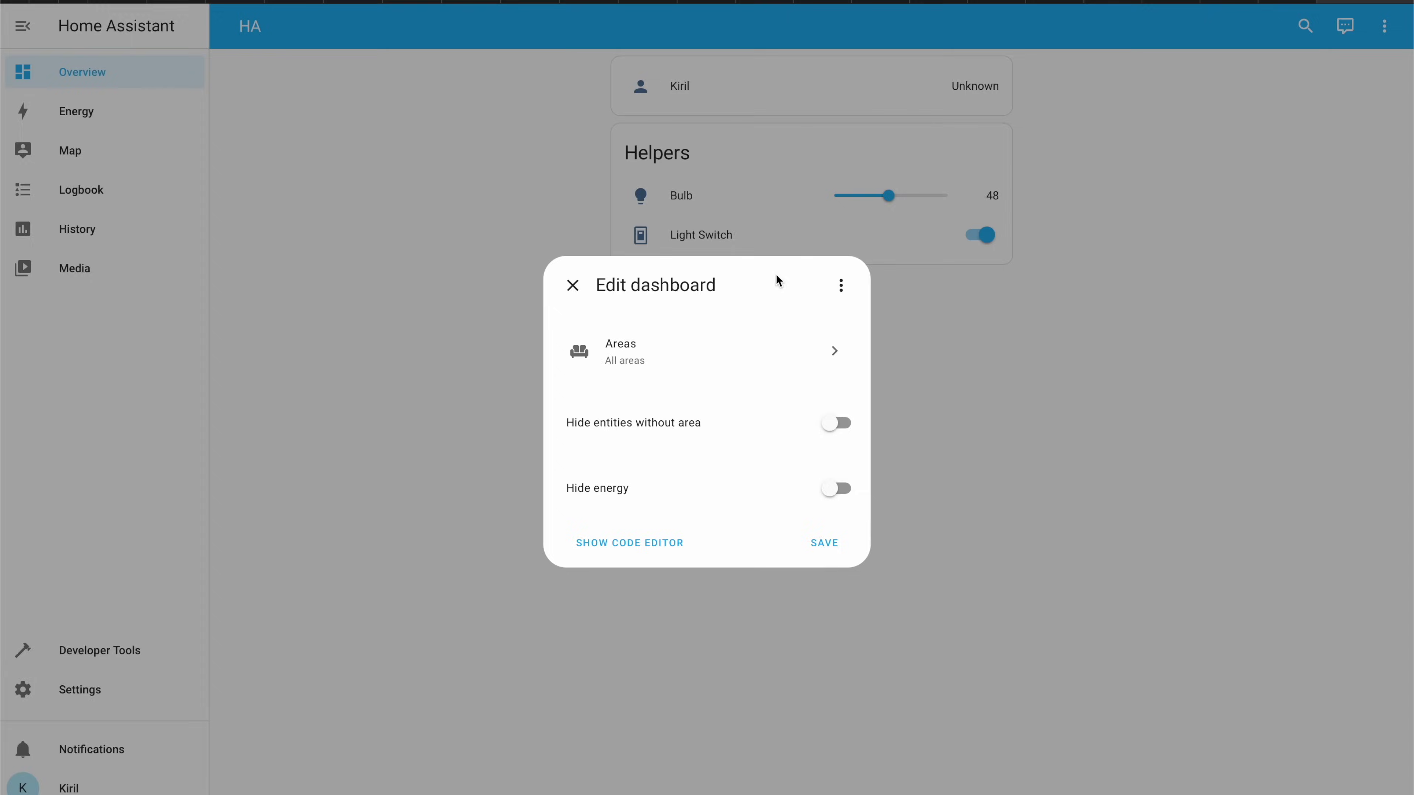
From the Edit dashboard more-options menu, open the Areas selection for the dashboard.
{"action": "left_click", "coordinate": [839, 284]}
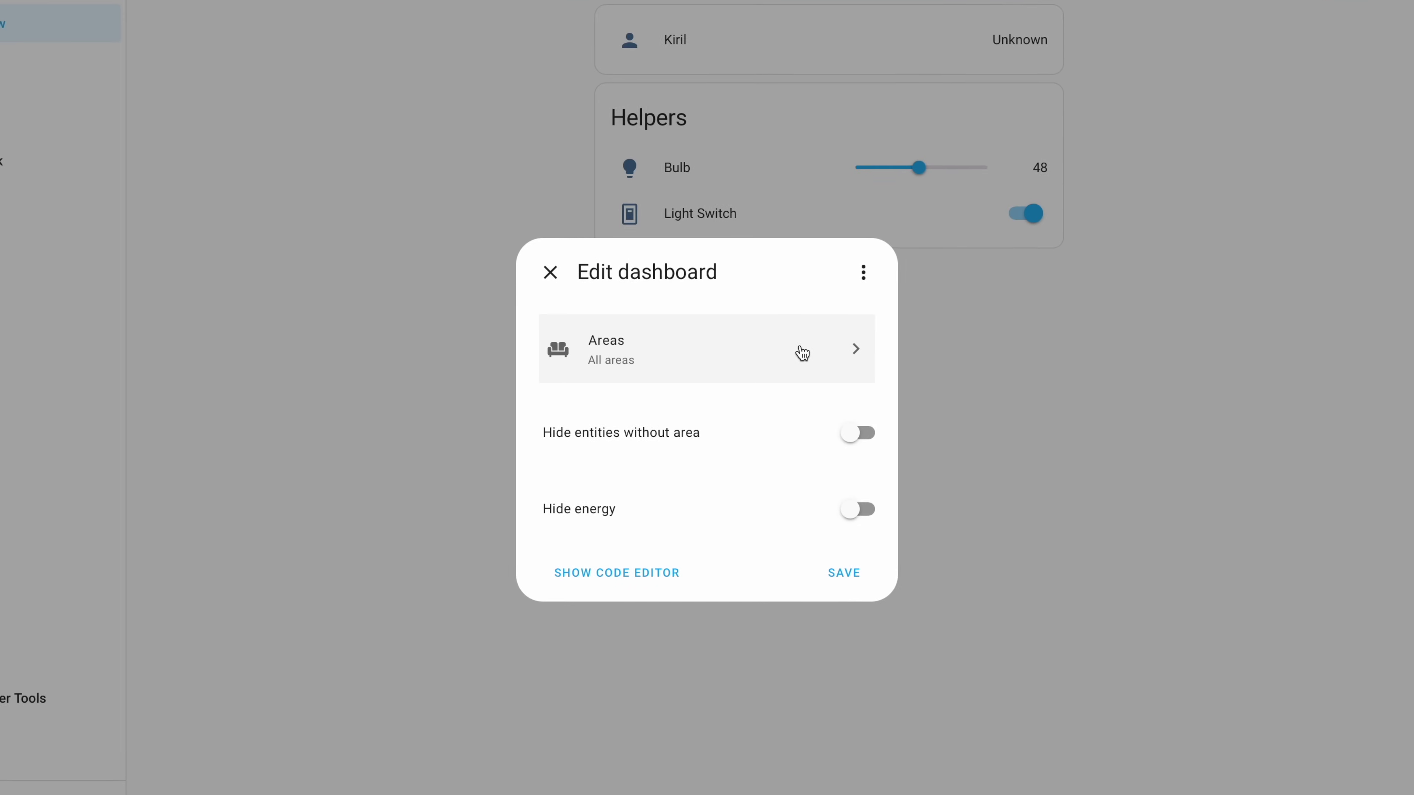
{"action": "left_click", "coordinate": [802, 353]}
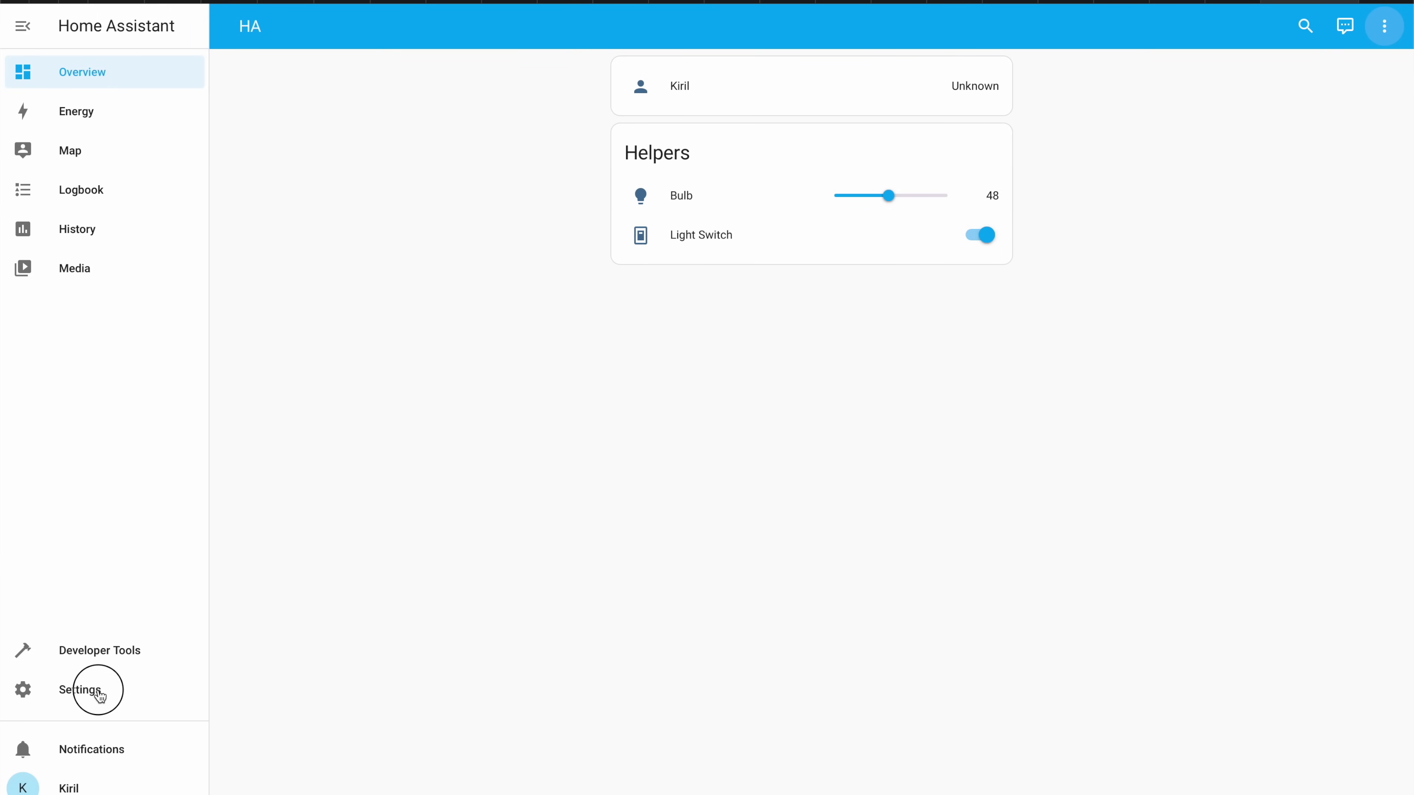
Go to Settings > Dashboards and start adding a new dashboard.
{"action": "left_click", "coordinate": [99, 695]}
{"action": "left_click", "coordinate": [651, 331]}
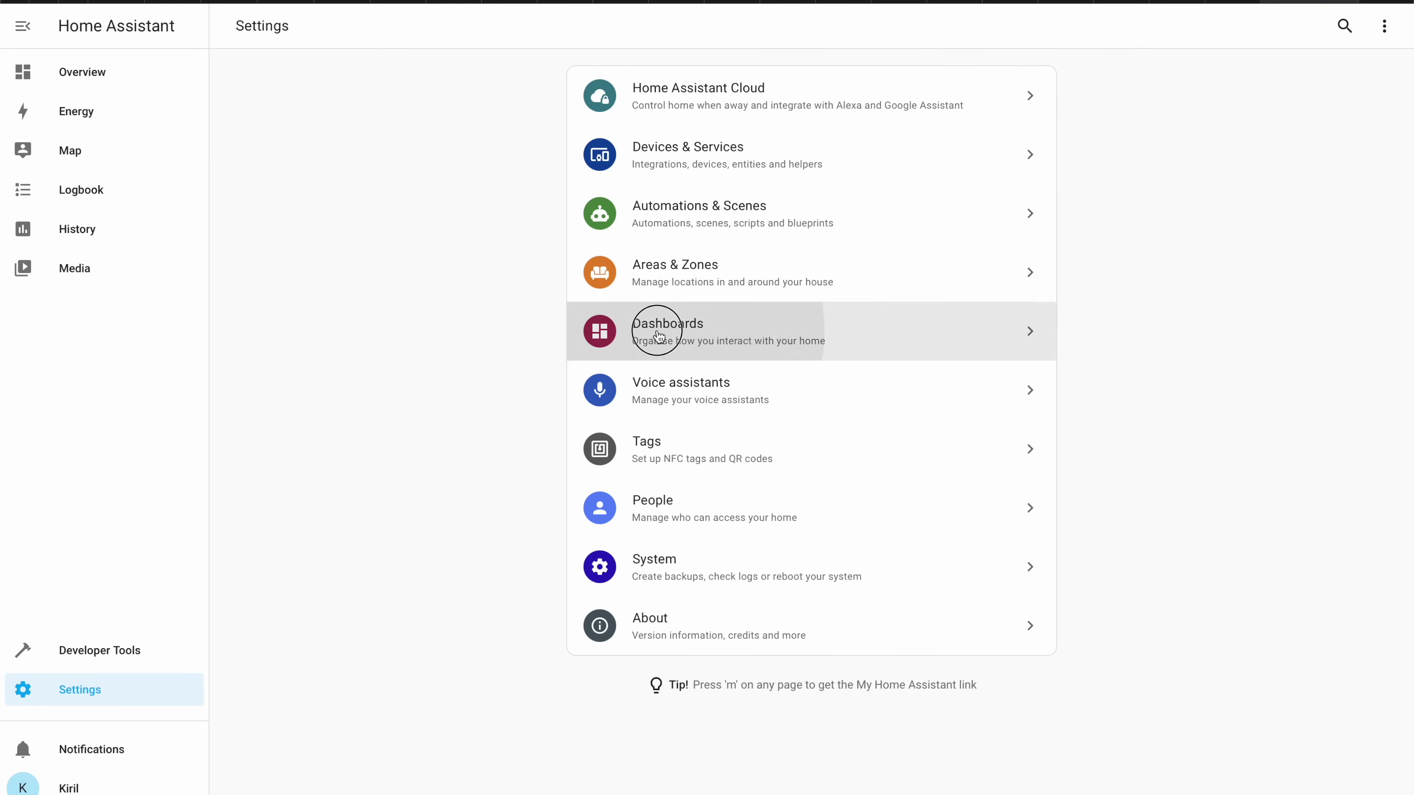
{"action": "left_click", "coordinate": [1288, 776]}
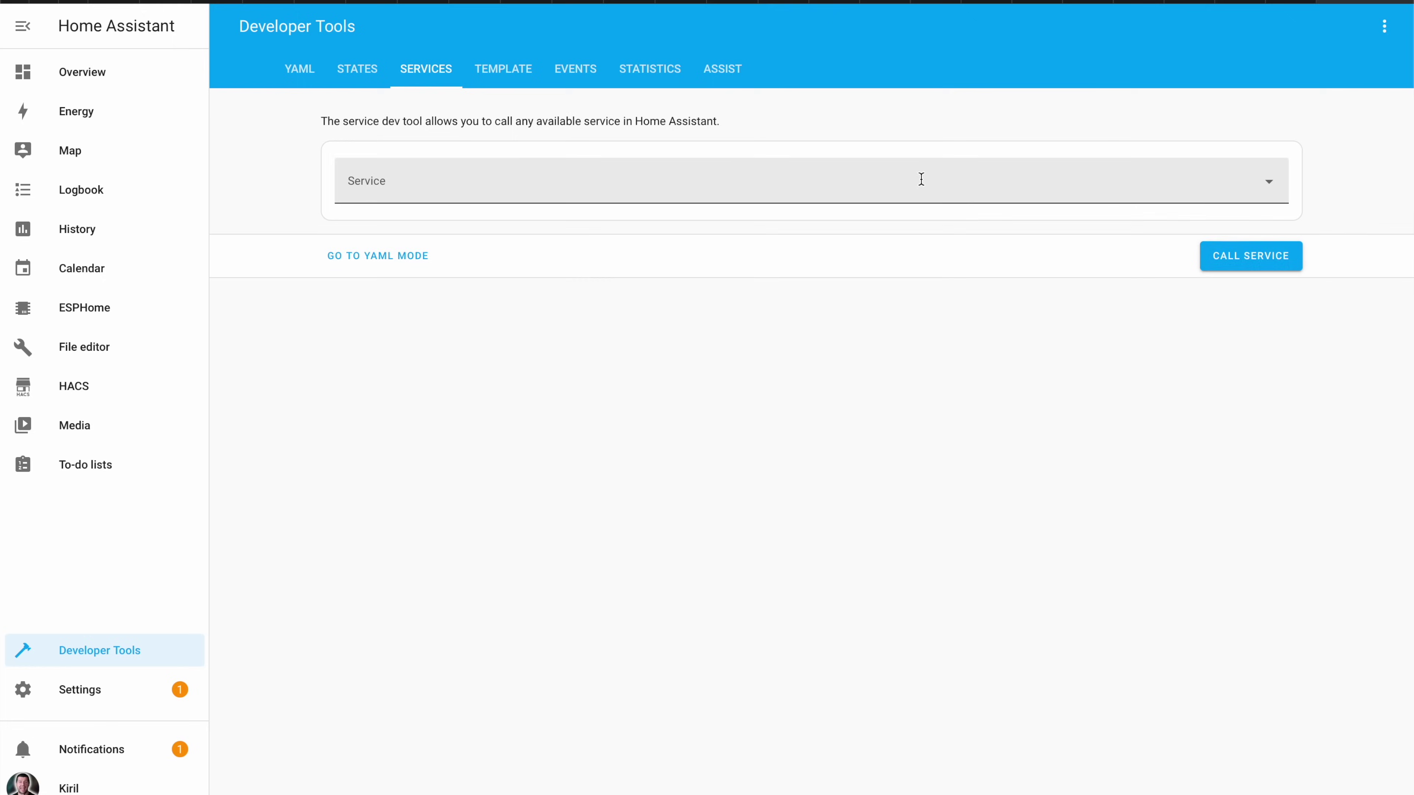
Search the services for 'todo.get_i' and select the get to-do list items service.
{"action": "left_click", "coordinate": [345, 183]}
{"action": "type", "text": "todo.ge"}
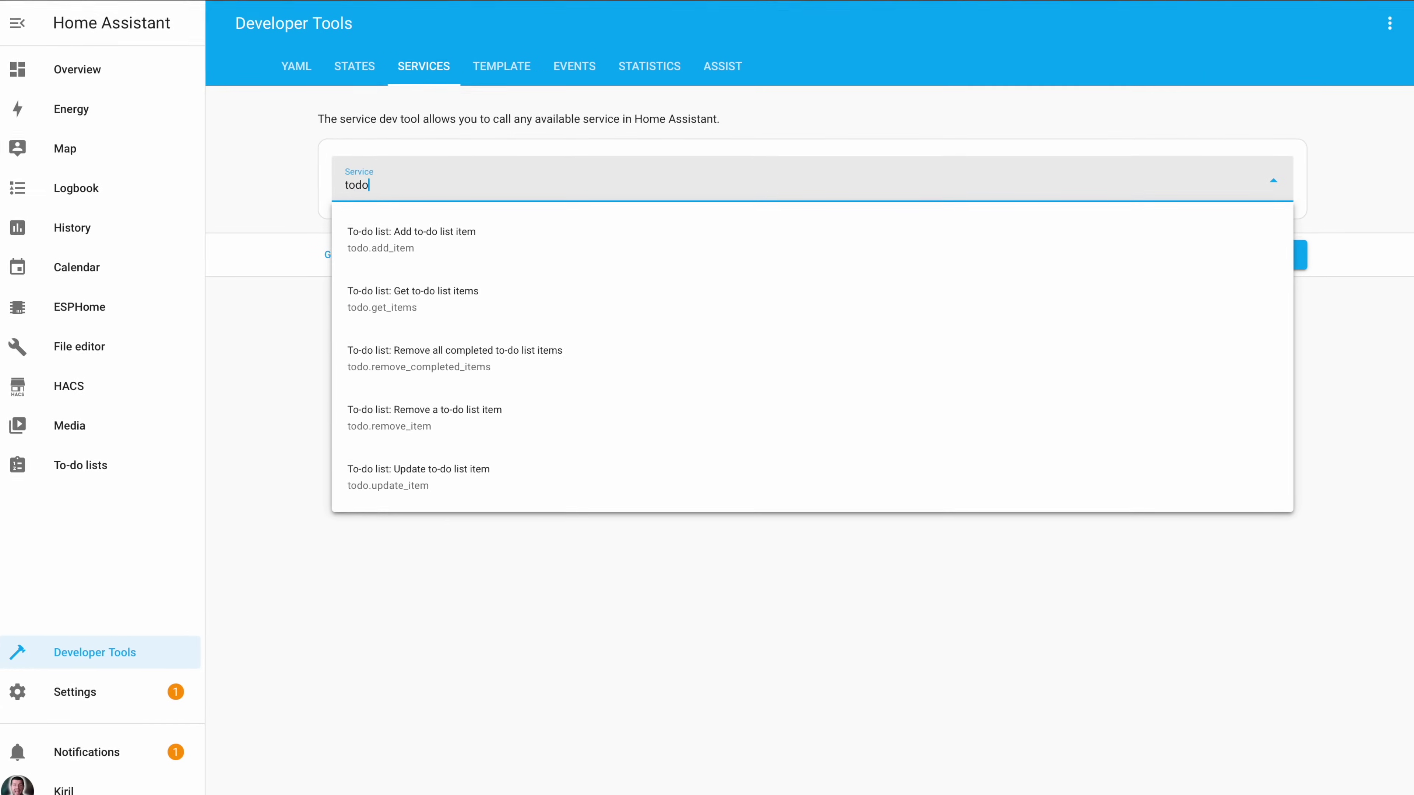
{"action": "type", "text": "t_i"}
{"action": "left_click", "coordinate": [687, 237]}
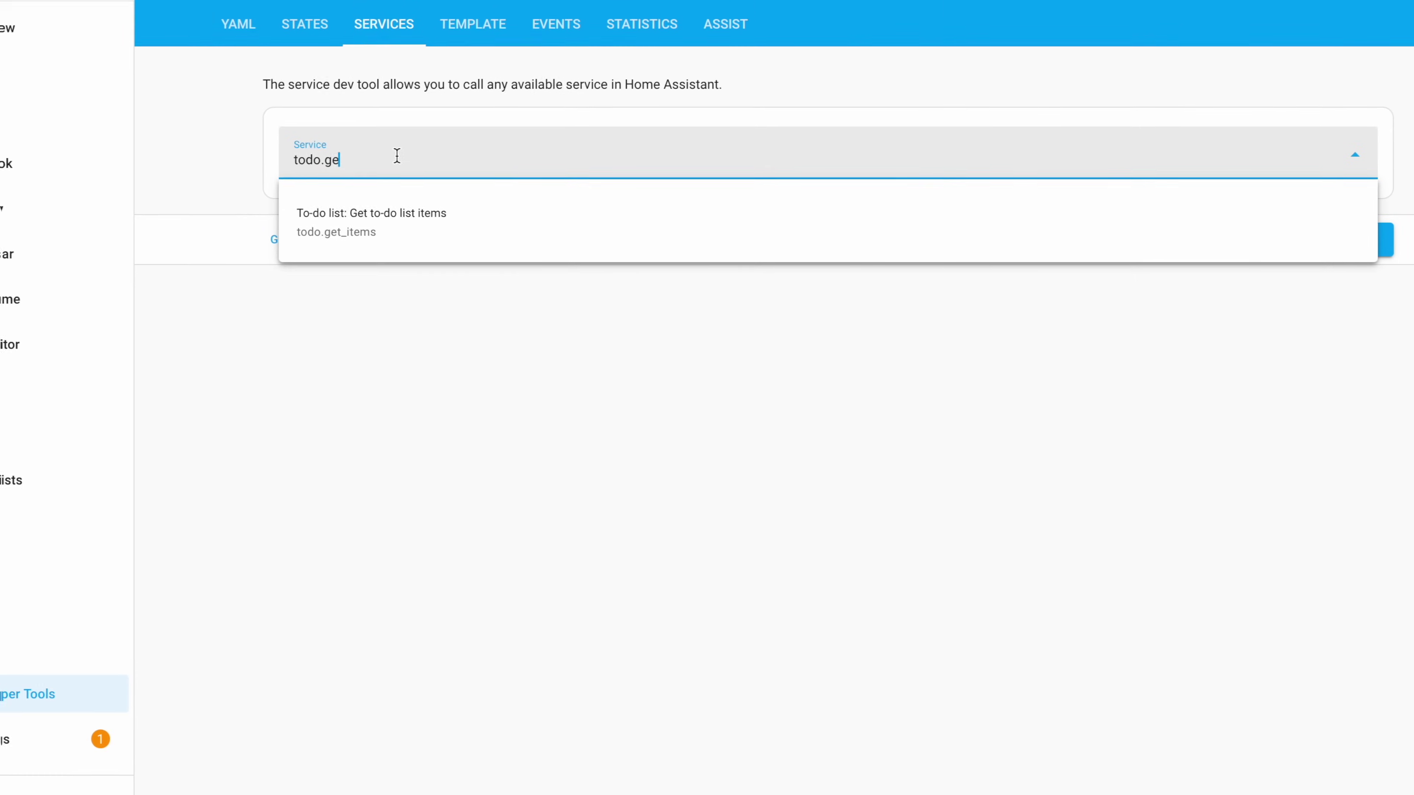
Change the search to 'todo.re' and select To-do list: Remove all completed items.
{"action": "key", "text": "BackSpace"}
{"action": "key", "text": "BackSpace"}
{"action": "type", "text": "re"}
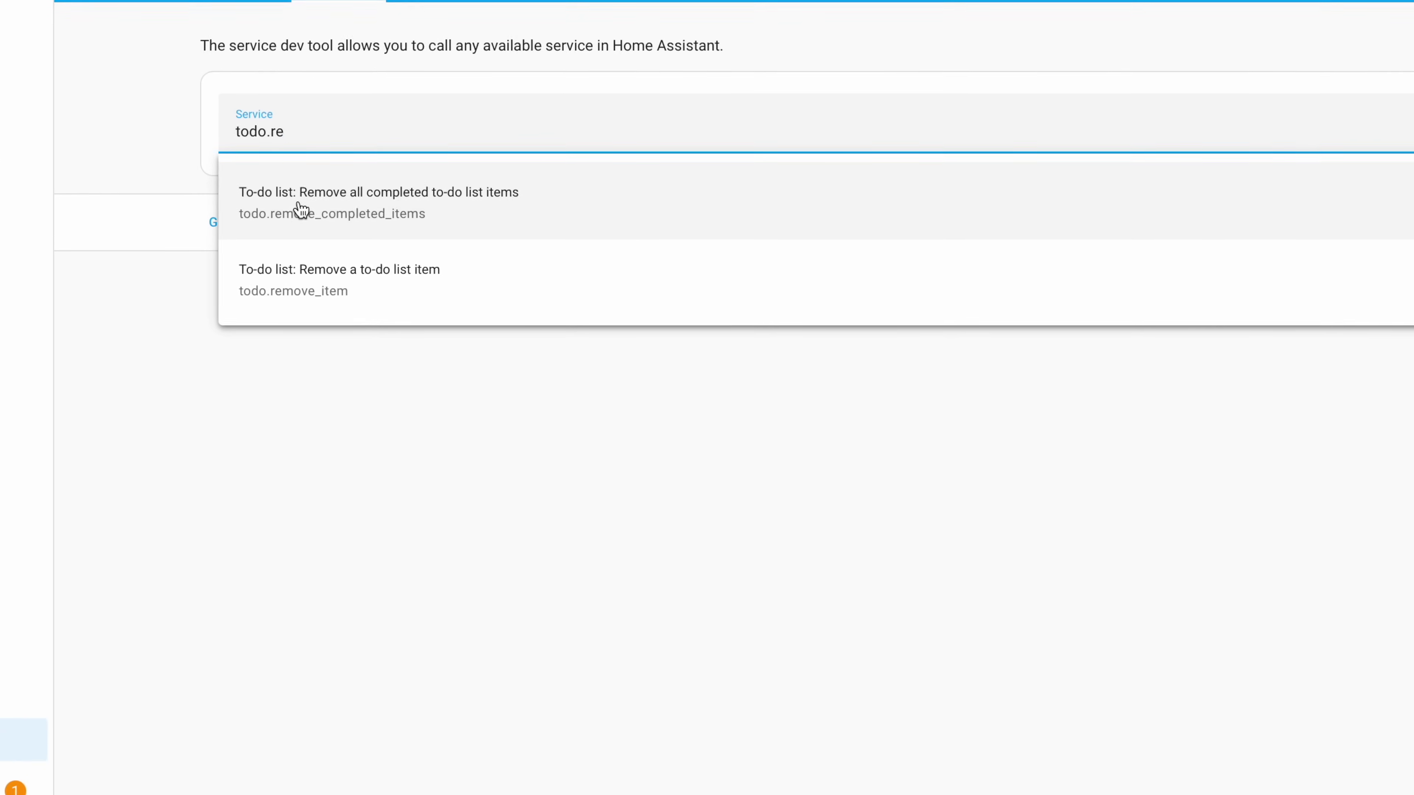
{"action": "left_click", "coordinate": [326, 219]}
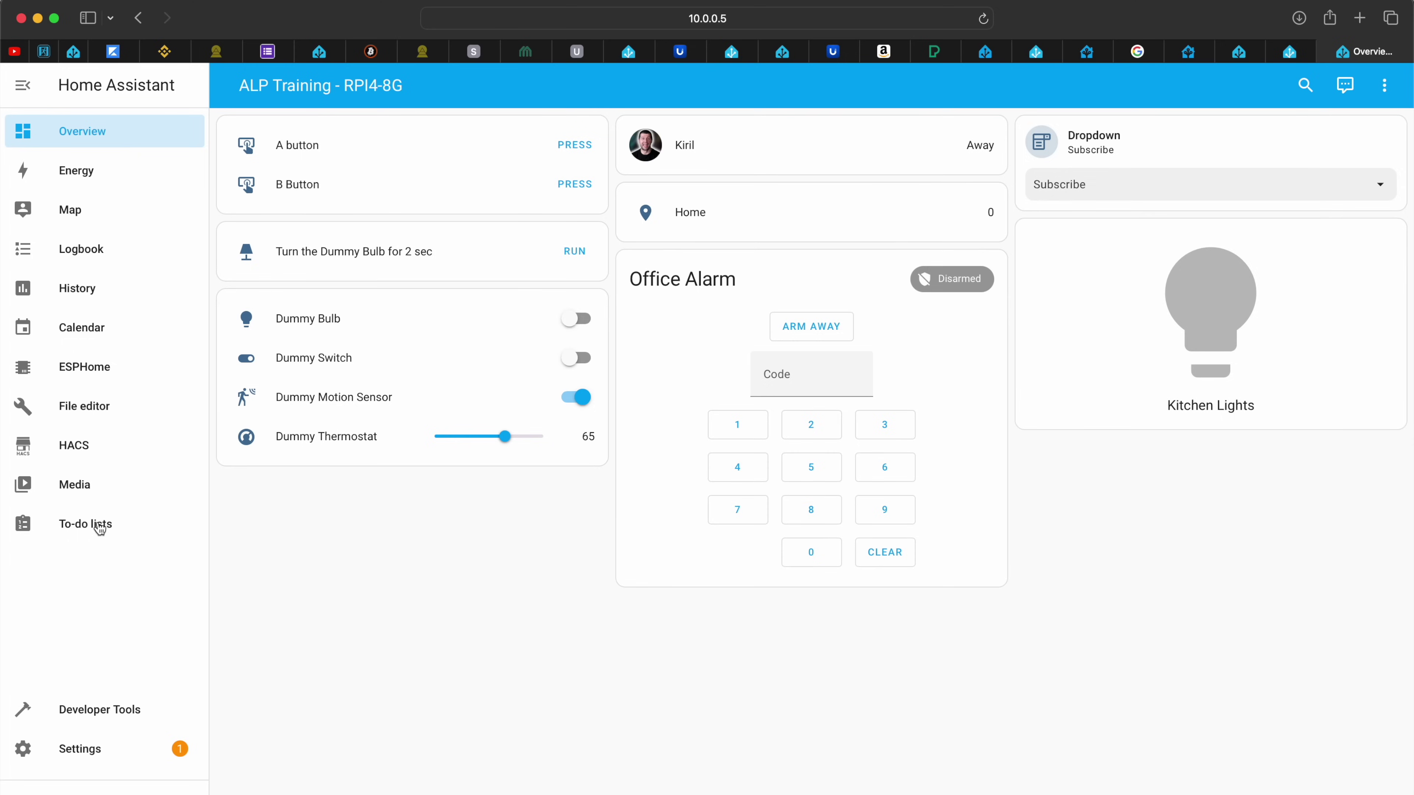
Open the Subscribe to-do list, copy its address, and load it in a new browser tab.
{"action": "left_click", "coordinate": [100, 528]}
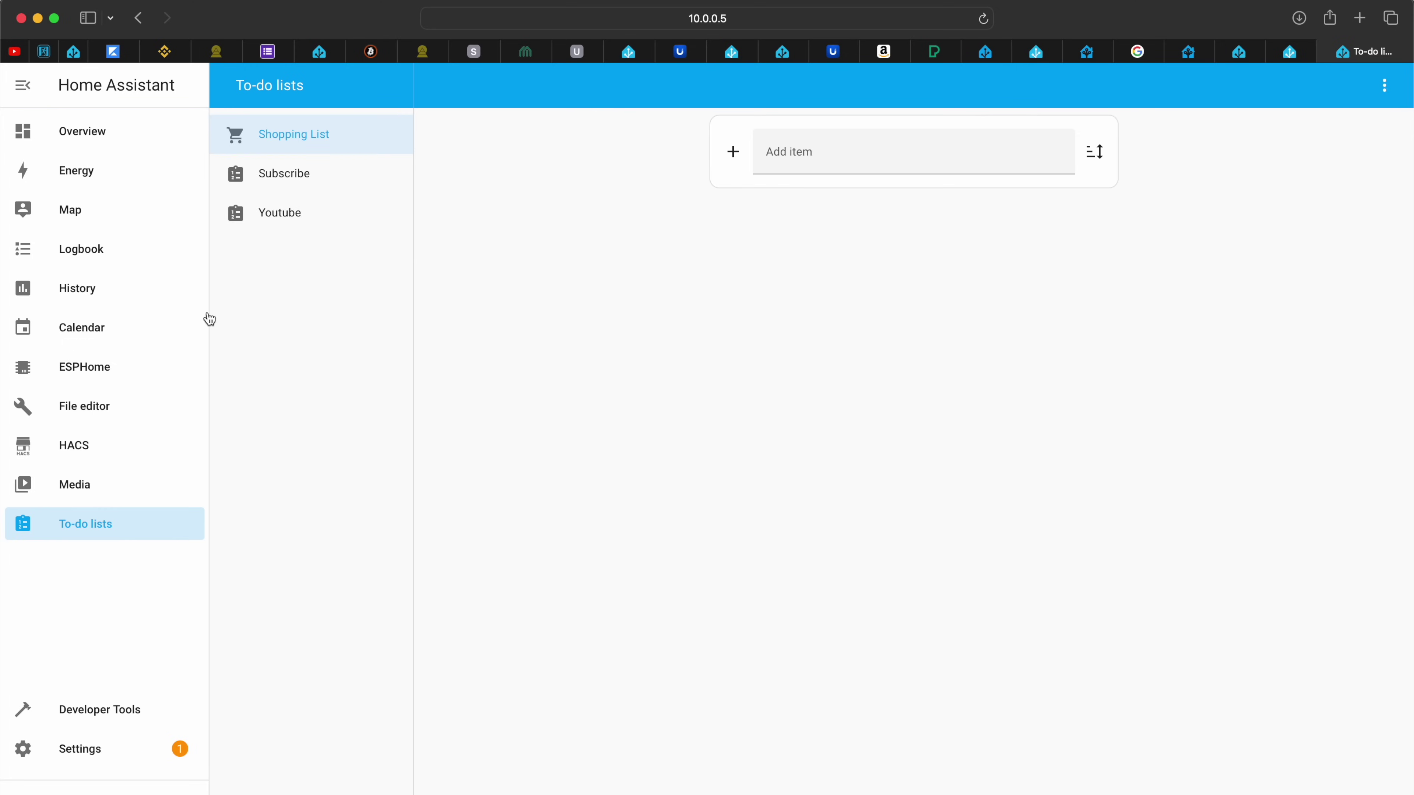
{"action": "left_click", "coordinate": [299, 179]}
{"action": "left_click", "coordinate": [773, 16]}
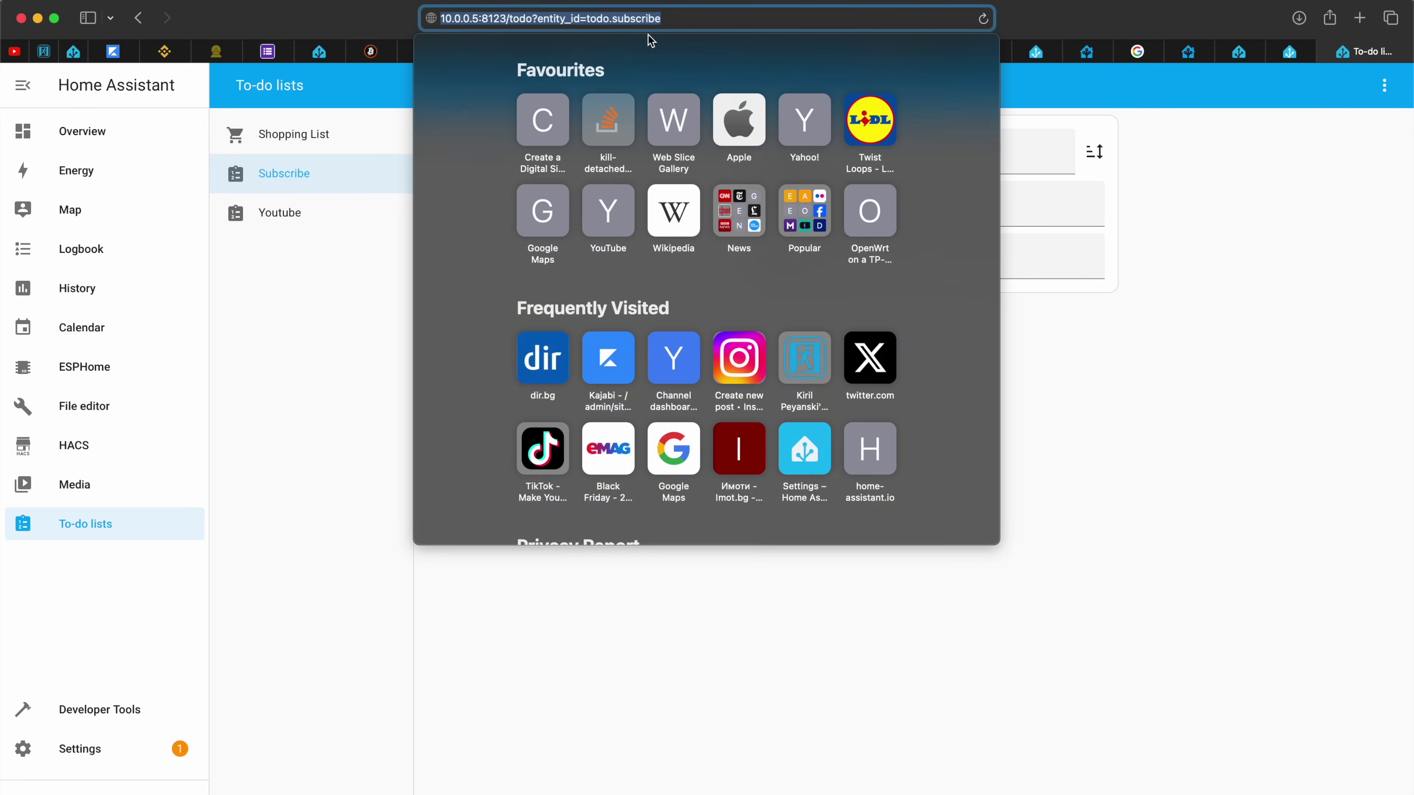
{"action": "left_click", "coordinate": [635, 49]}
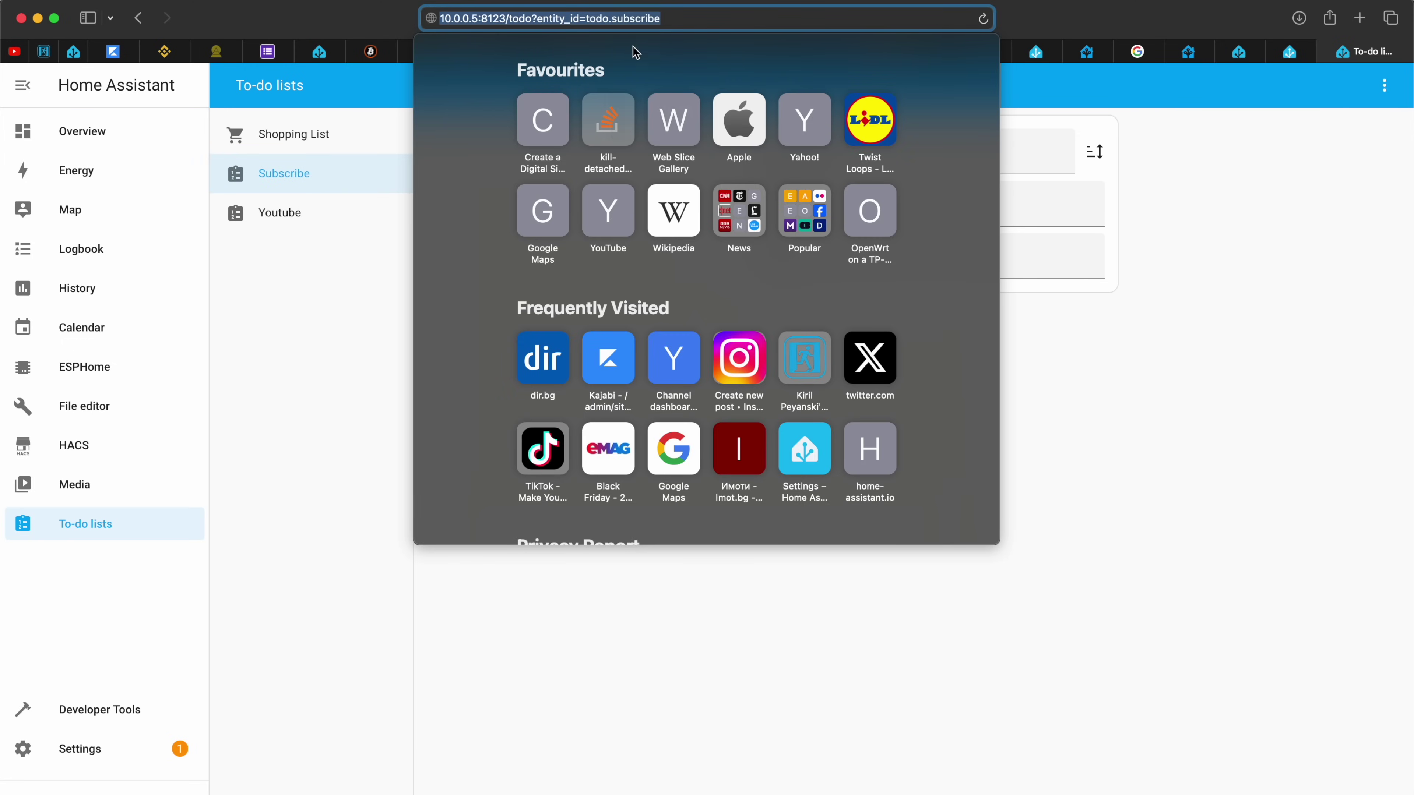
{"action": "left_click", "coordinate": [1362, 20]}
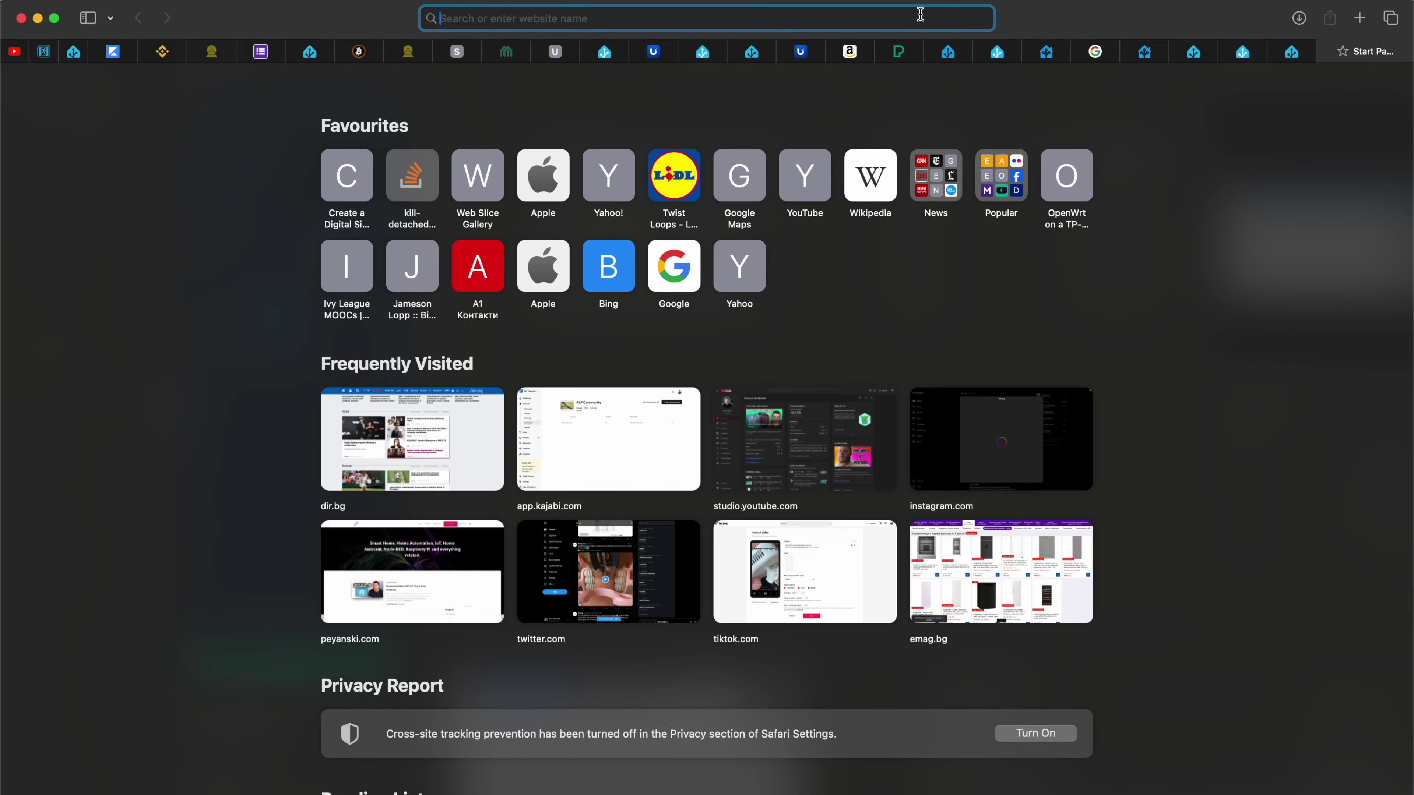
{"action": "left_click", "coordinate": [953, 81]}
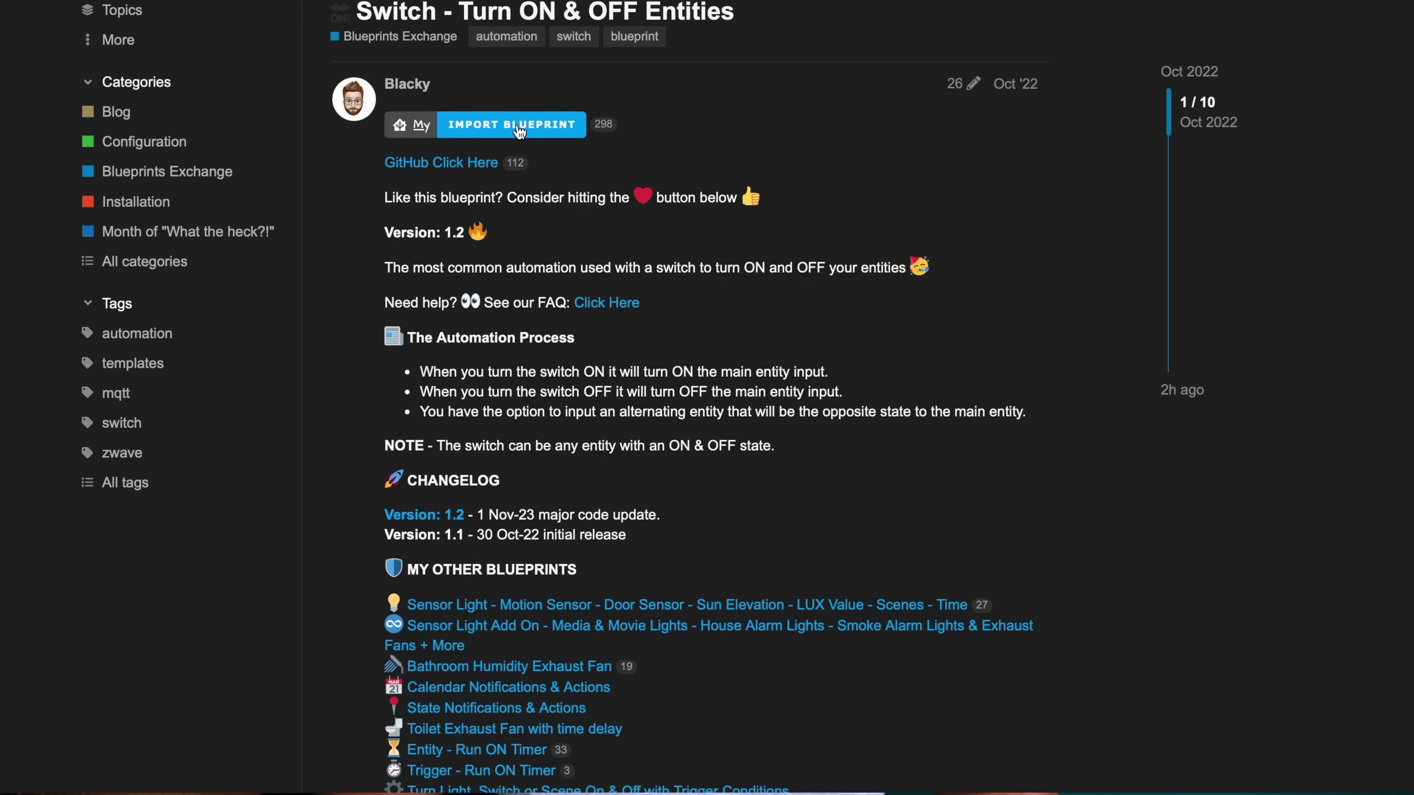
Import the Switch blueprint into your own Home Assistant and preview it.
{"action": "left_click", "coordinate": [518, 125]}
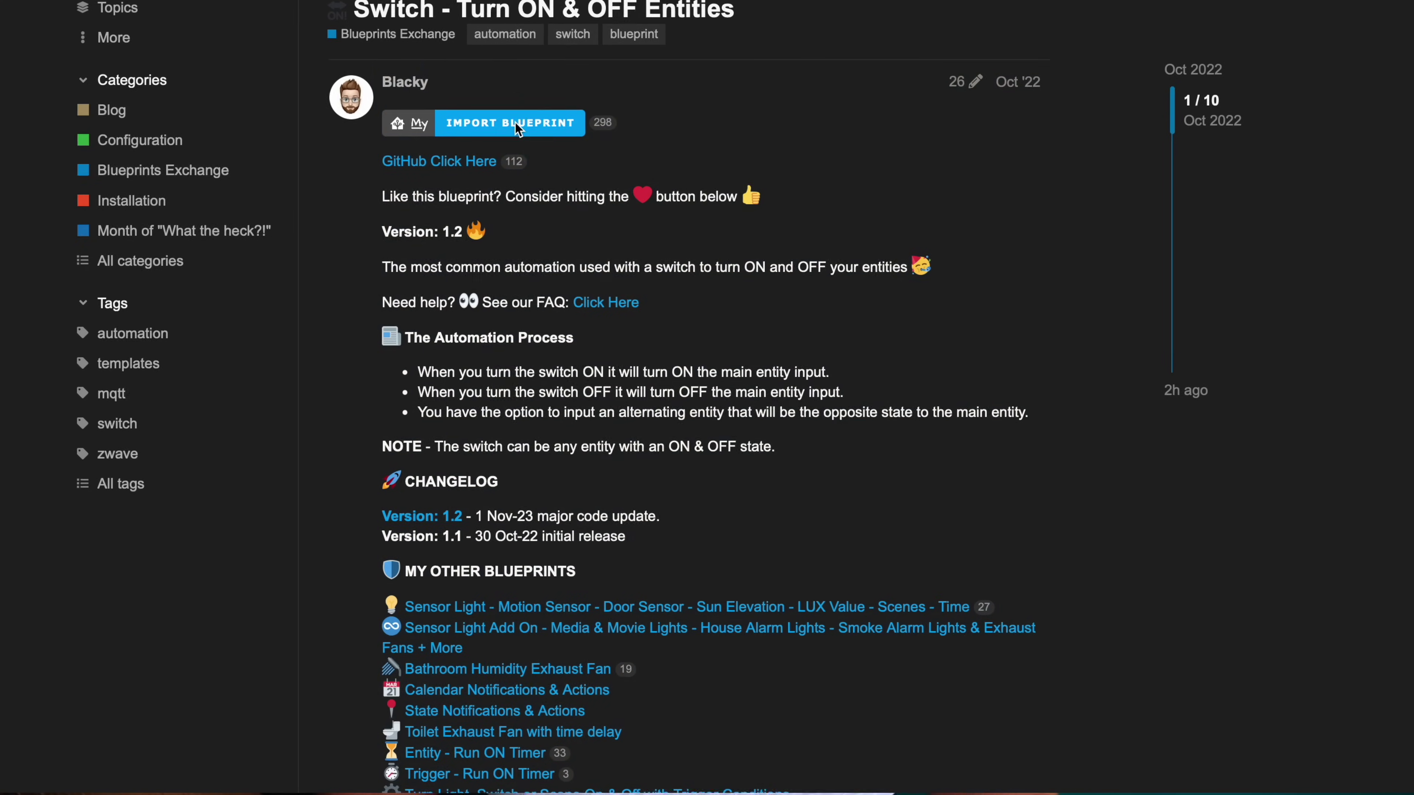
{"action": "left_click", "coordinate": [943, 122]}
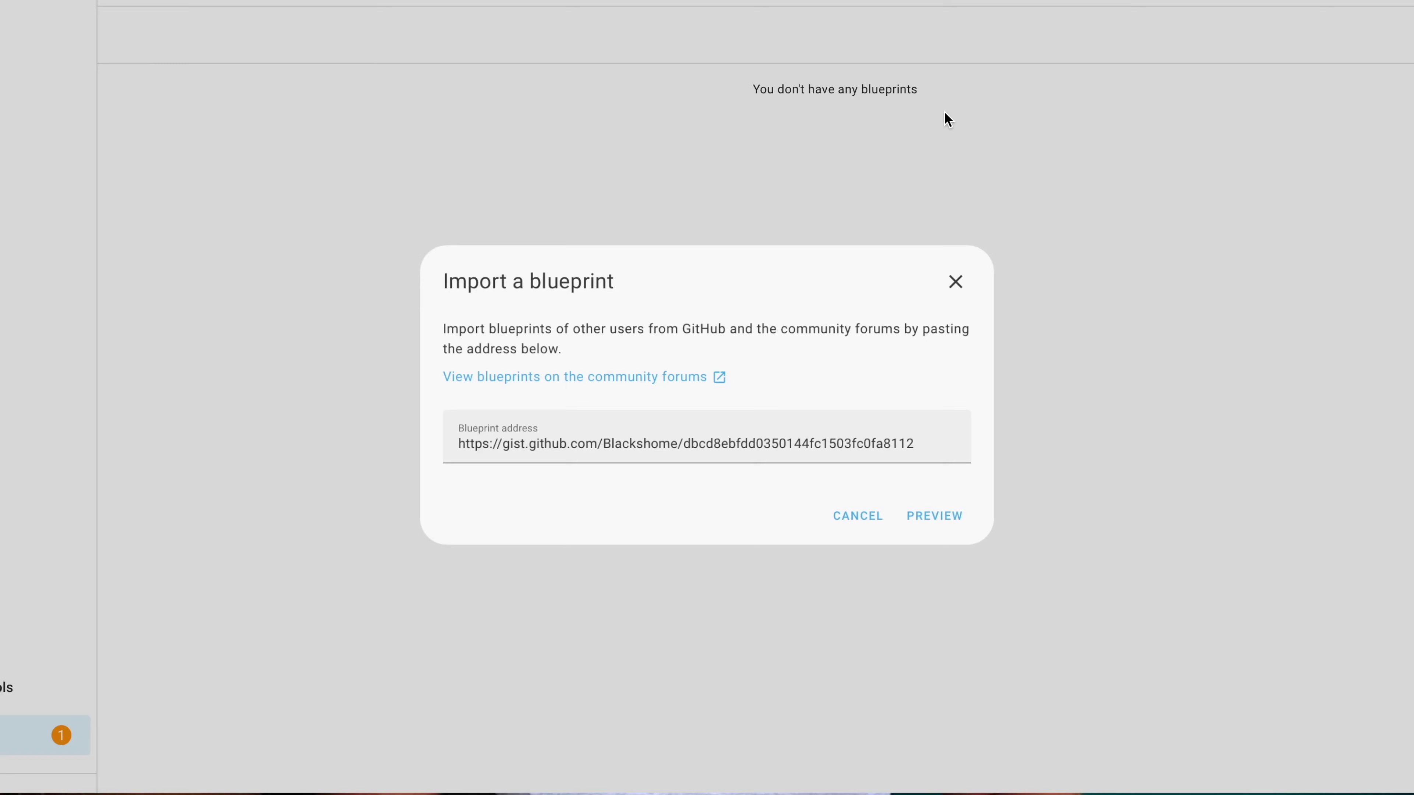
{"action": "left_click", "coordinate": [932, 534]}
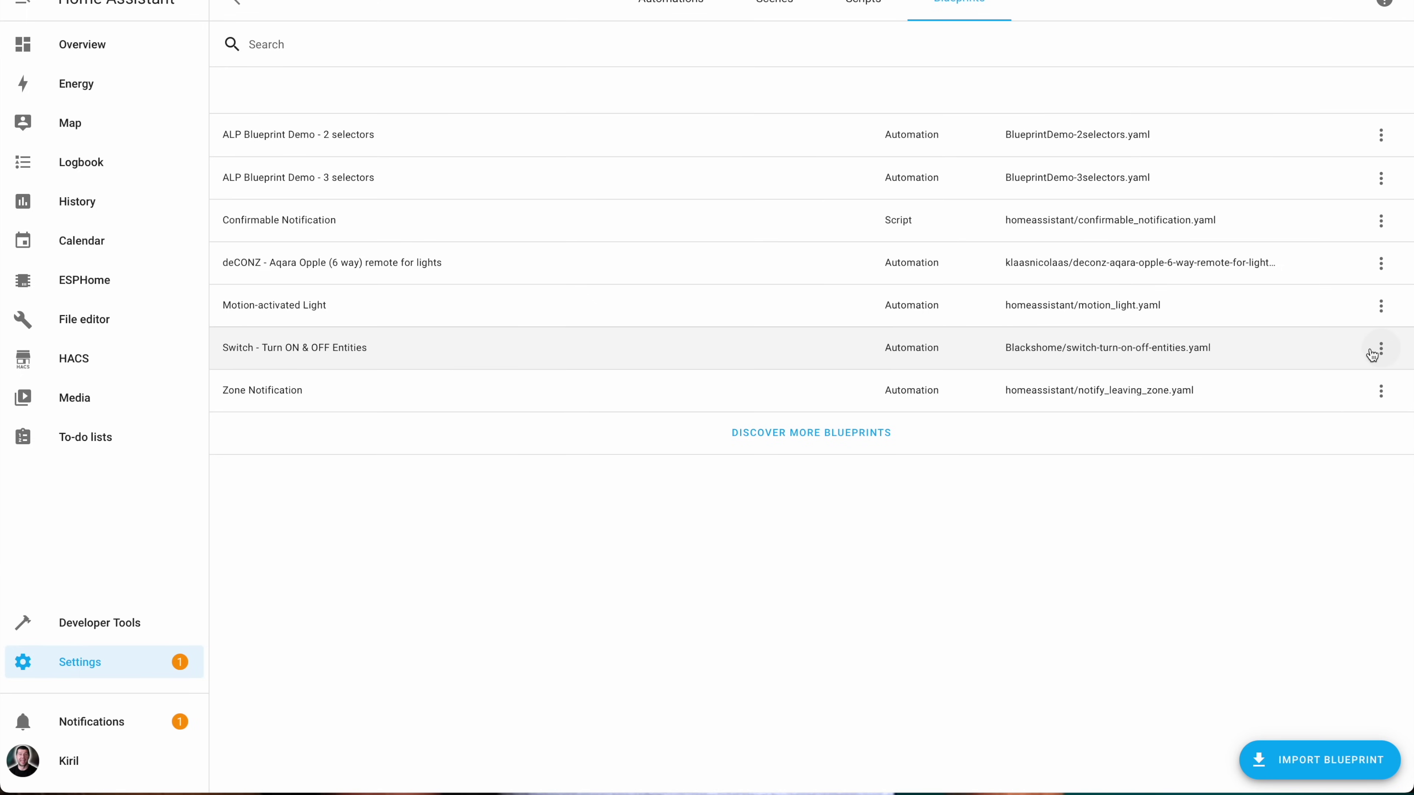
Re-import the Switch - Turn ON & OFF Entities blueprint, overwriting the existing copy.
{"action": "left_click", "coordinate": [1379, 350]}
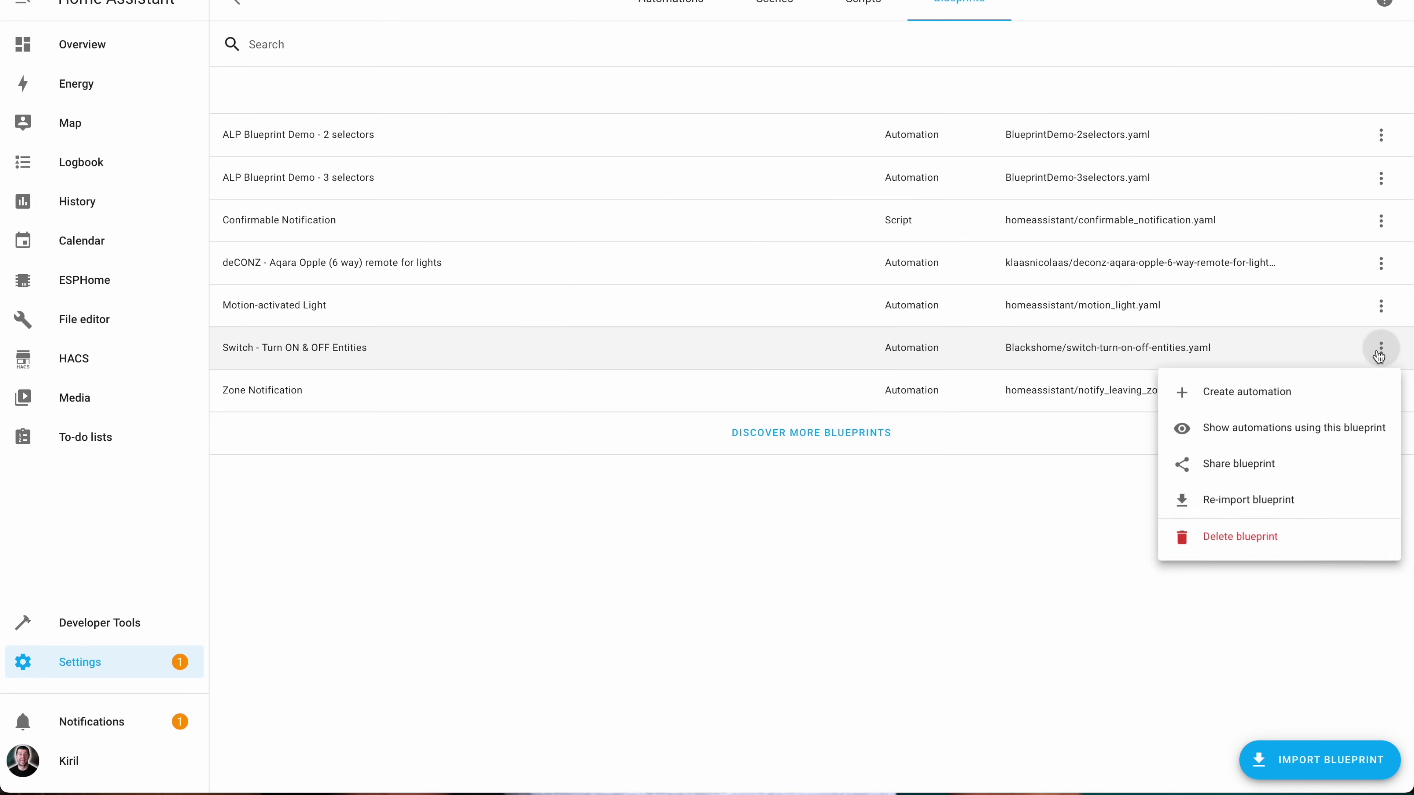
{"action": "left_click", "coordinate": [1253, 506]}
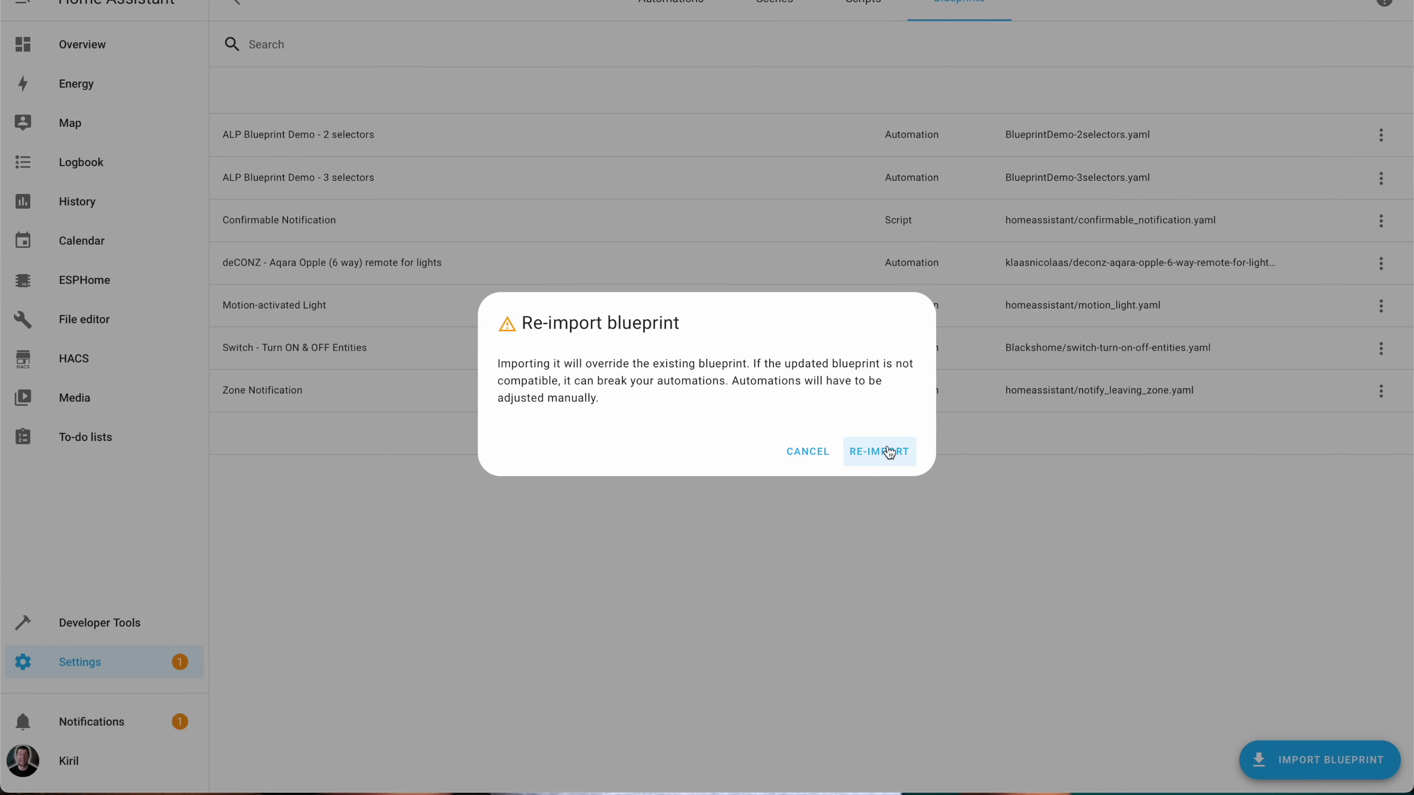
{"action": "left_click", "coordinate": [889, 452]}
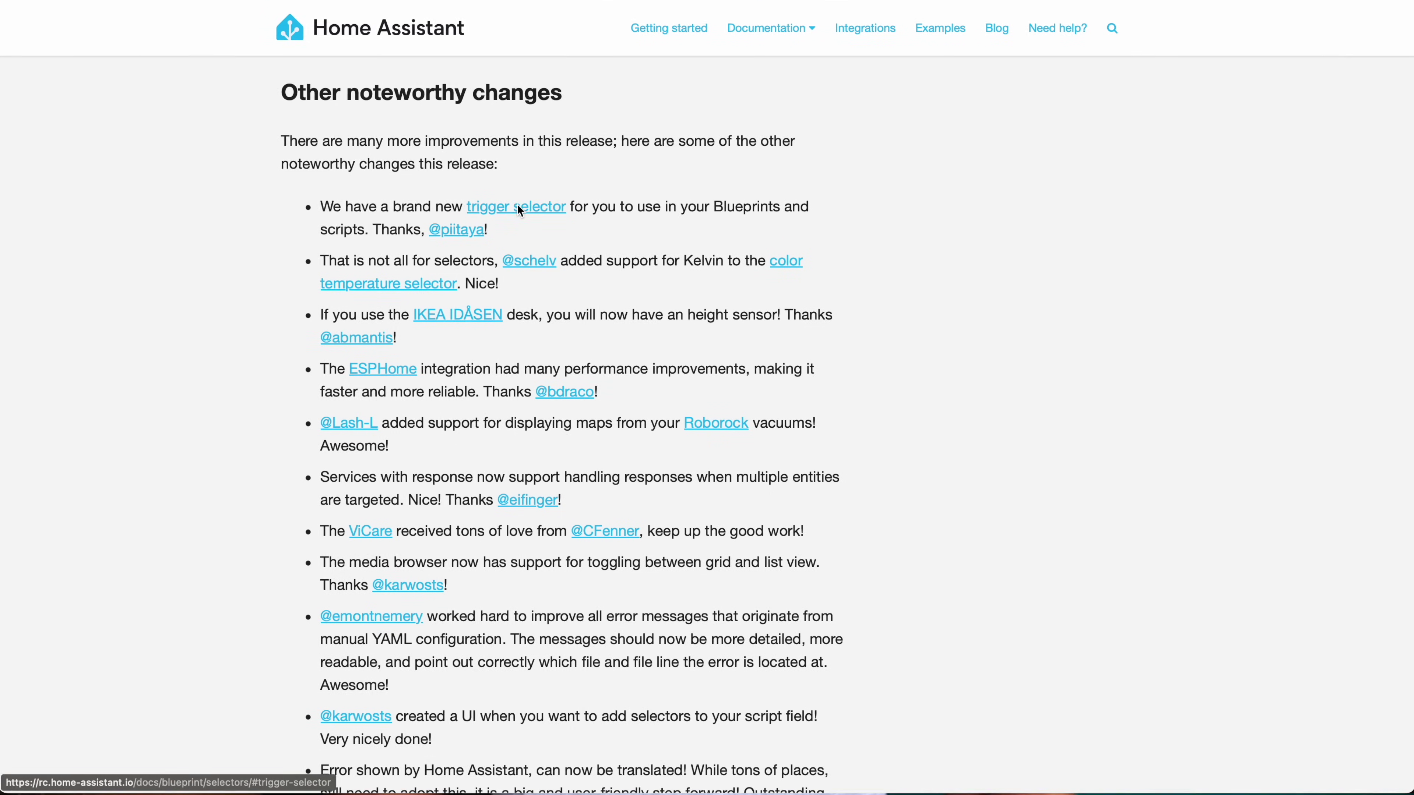
{"action": "left_click", "coordinate": [517, 208]}
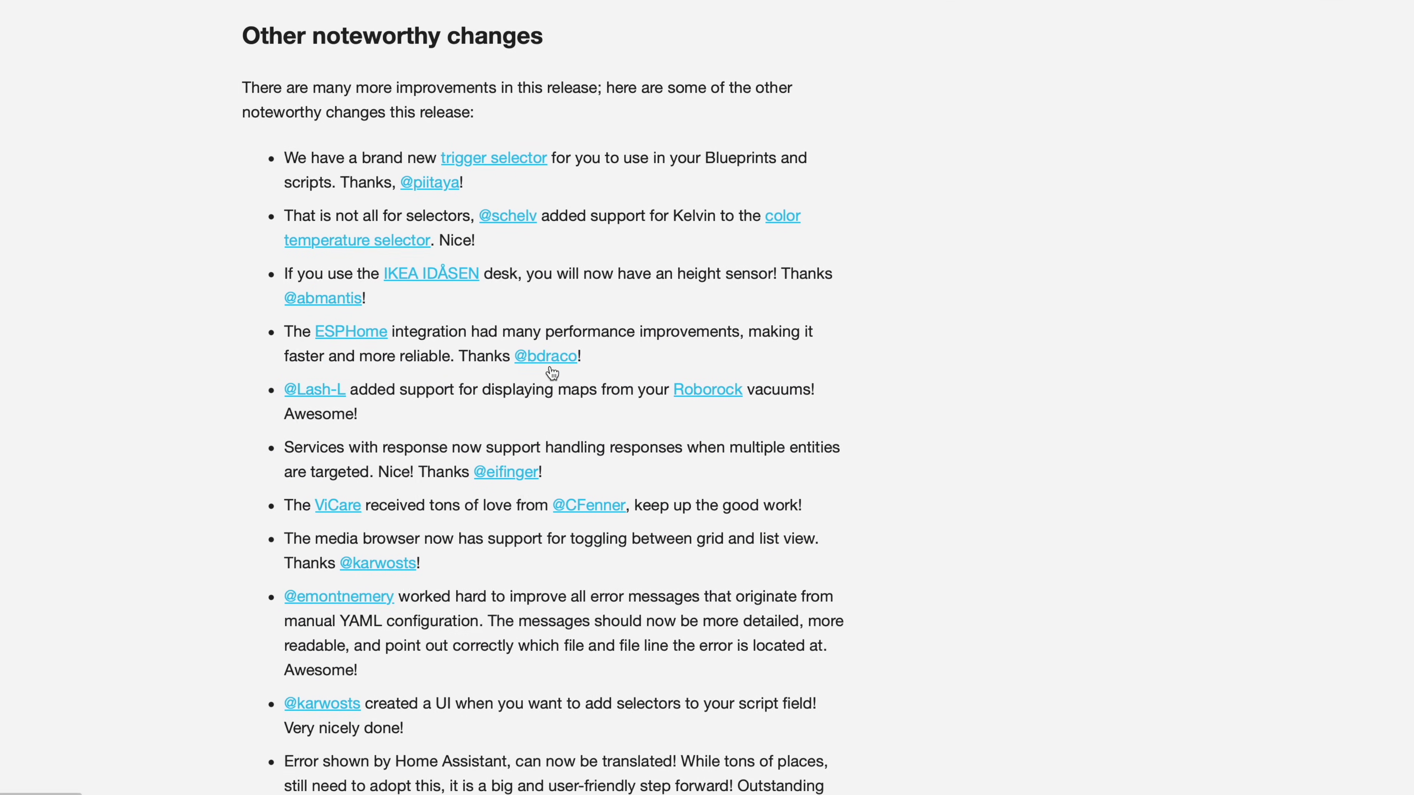
{"action": "scroll", "coordinate": [448, 357], "scroll_direction": "down", "scroll_amount": 3}
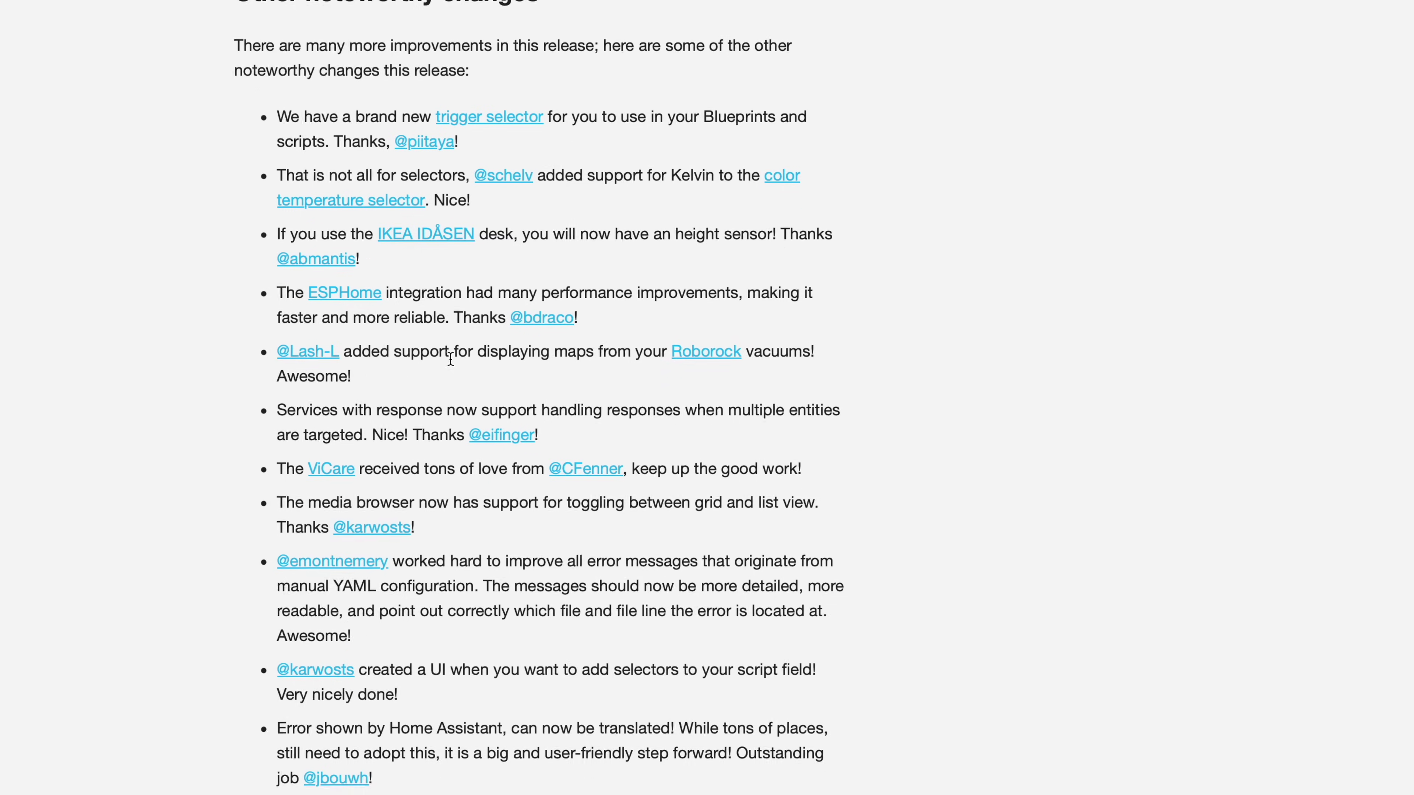
{"action": "left_click", "coordinate": [705, 318]}
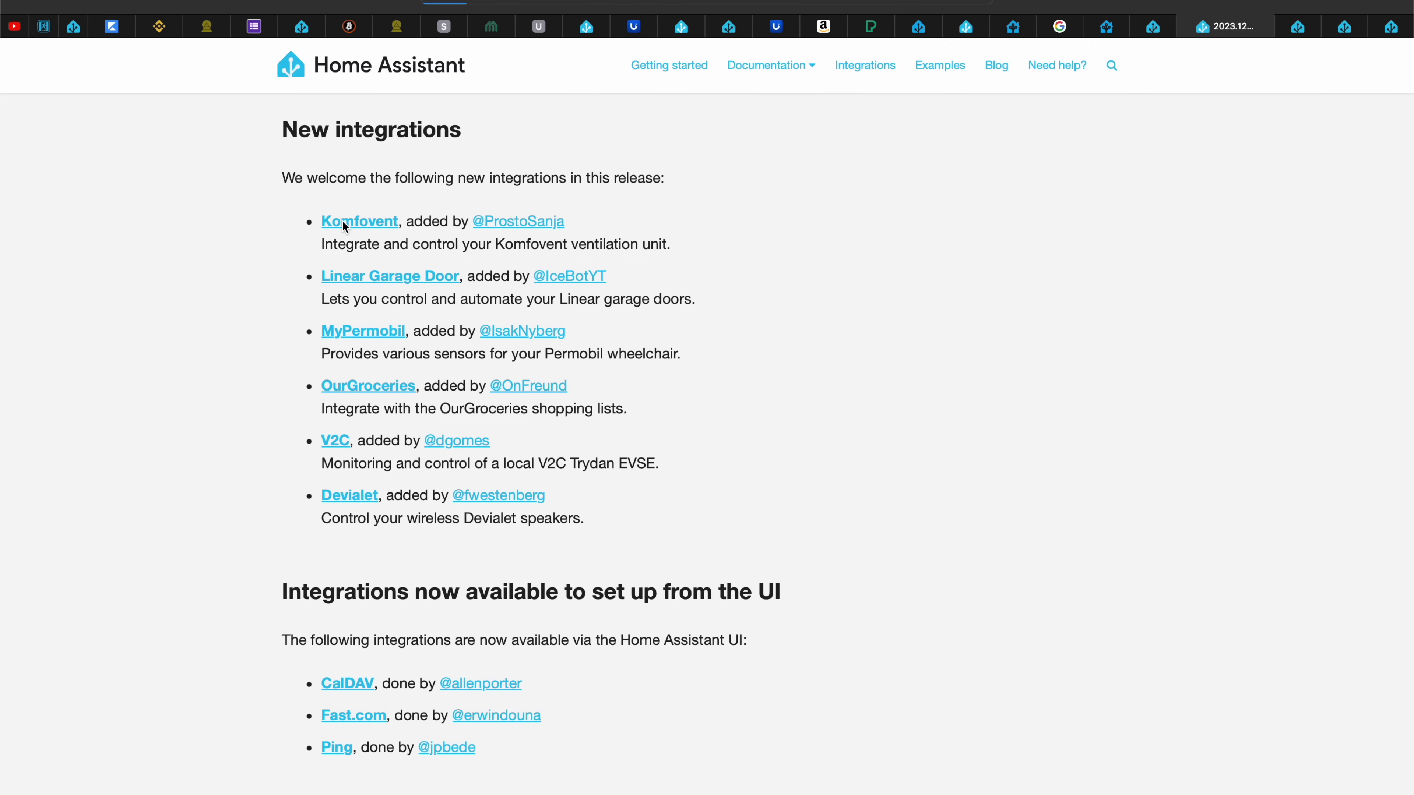
{"action": "left_click", "coordinate": [342, 221]}
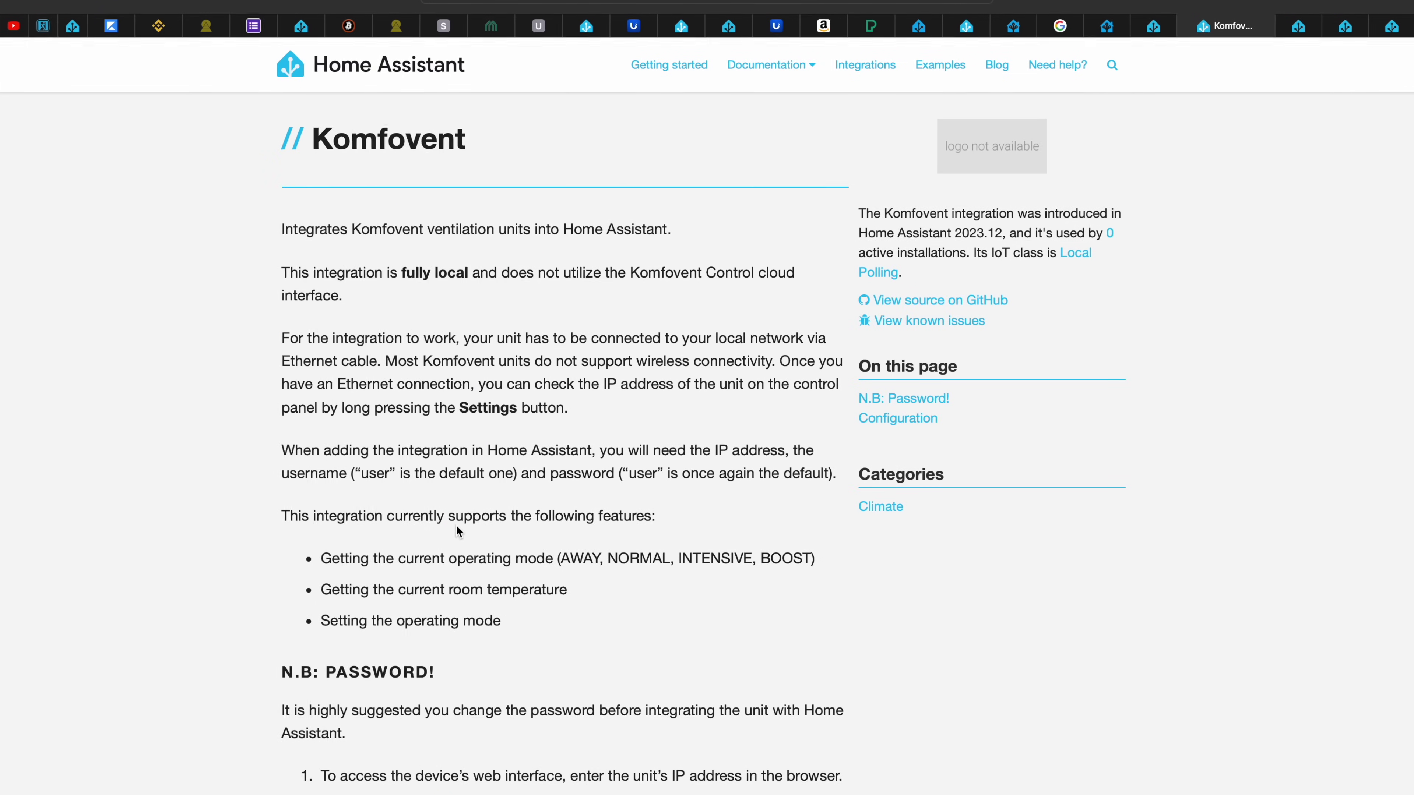
{"action": "scroll", "coordinate": [458, 530], "scroll_direction": "down", "scroll_amount": 15}
{"action": "scroll", "coordinate": [454, 530], "scroll_direction": "up", "scroll_amount": 15}
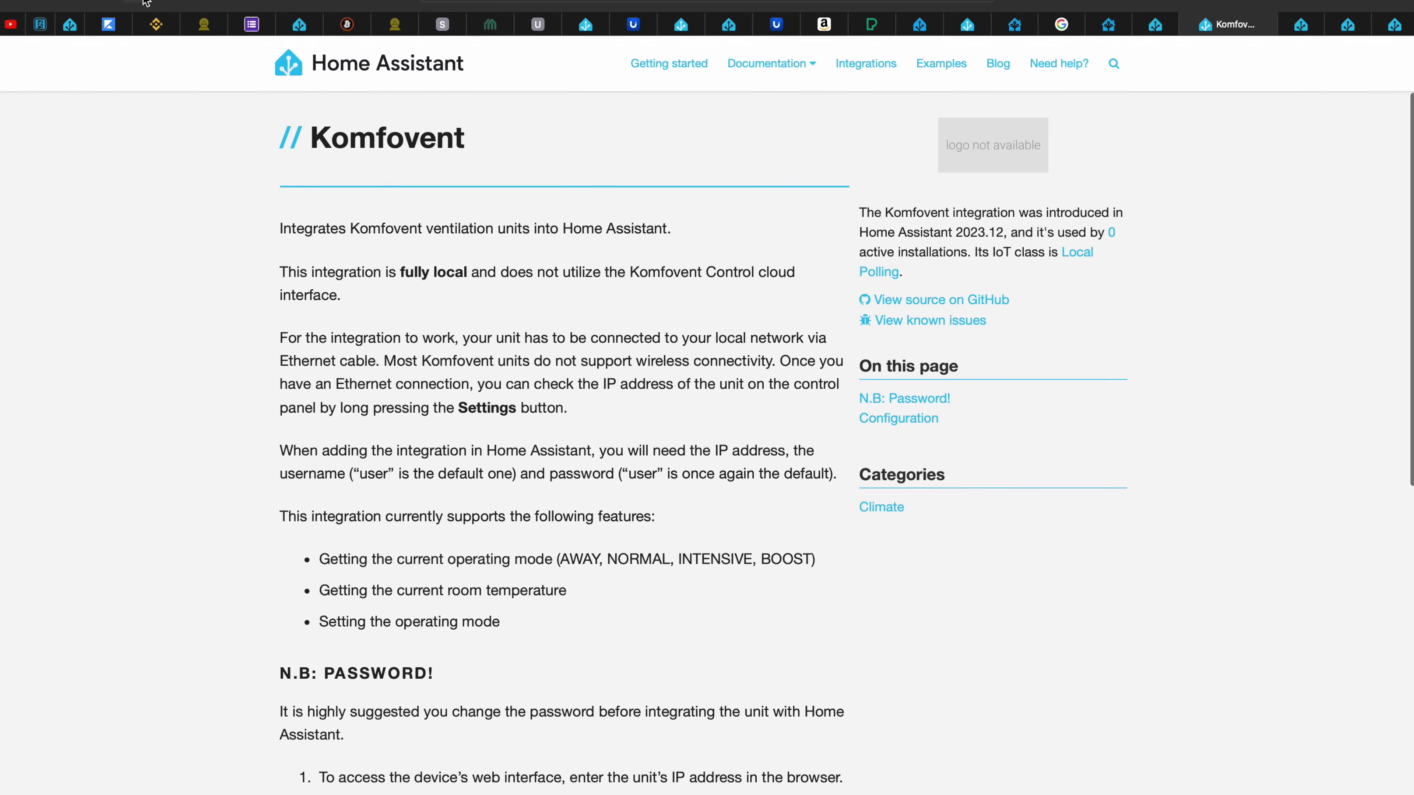
{"action": "key", "text": "super+bracketleft"}
{"action": "left_click", "coordinate": [345, 275]}
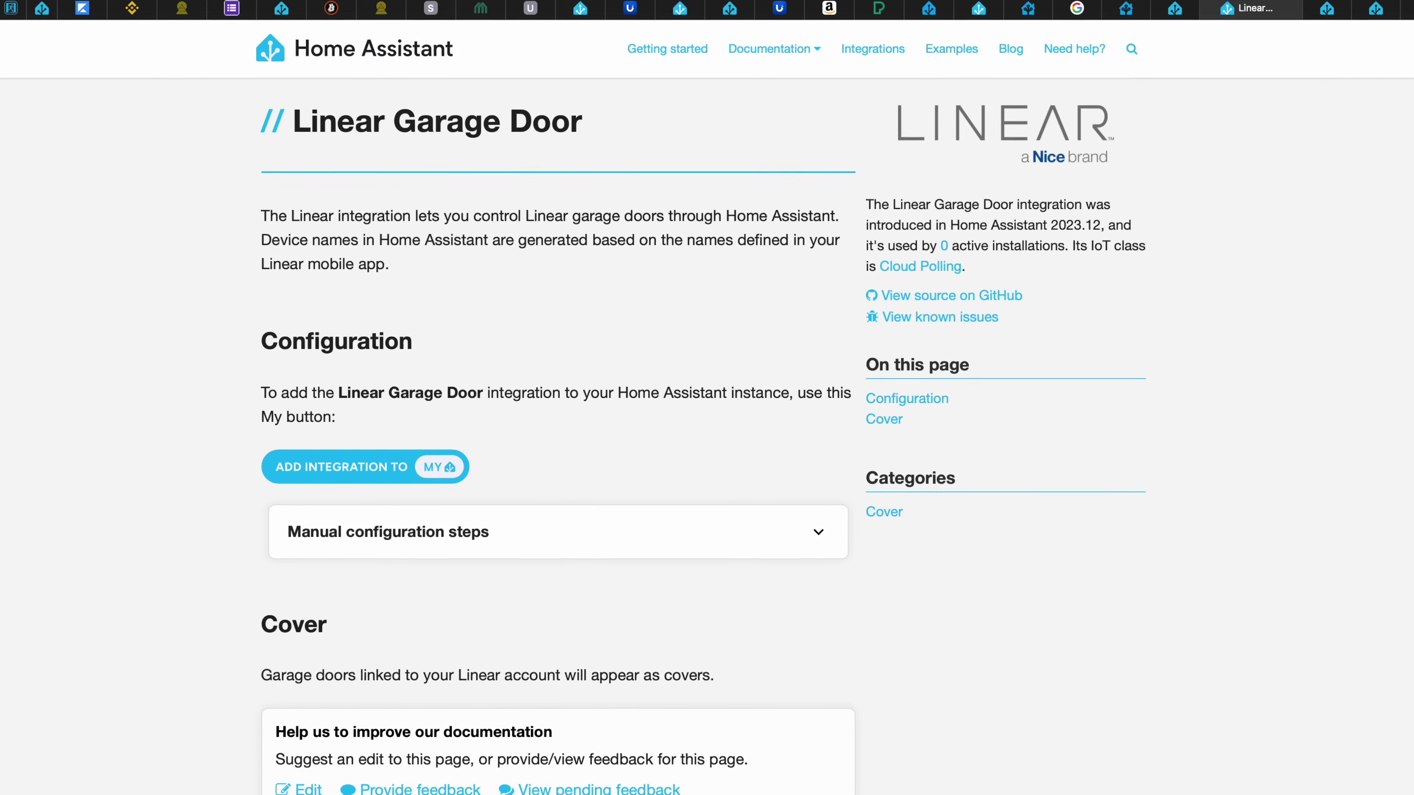
{"action": "key", "text": "super+bracketleft"}
{"action": "left_click", "coordinate": [344, 333]}
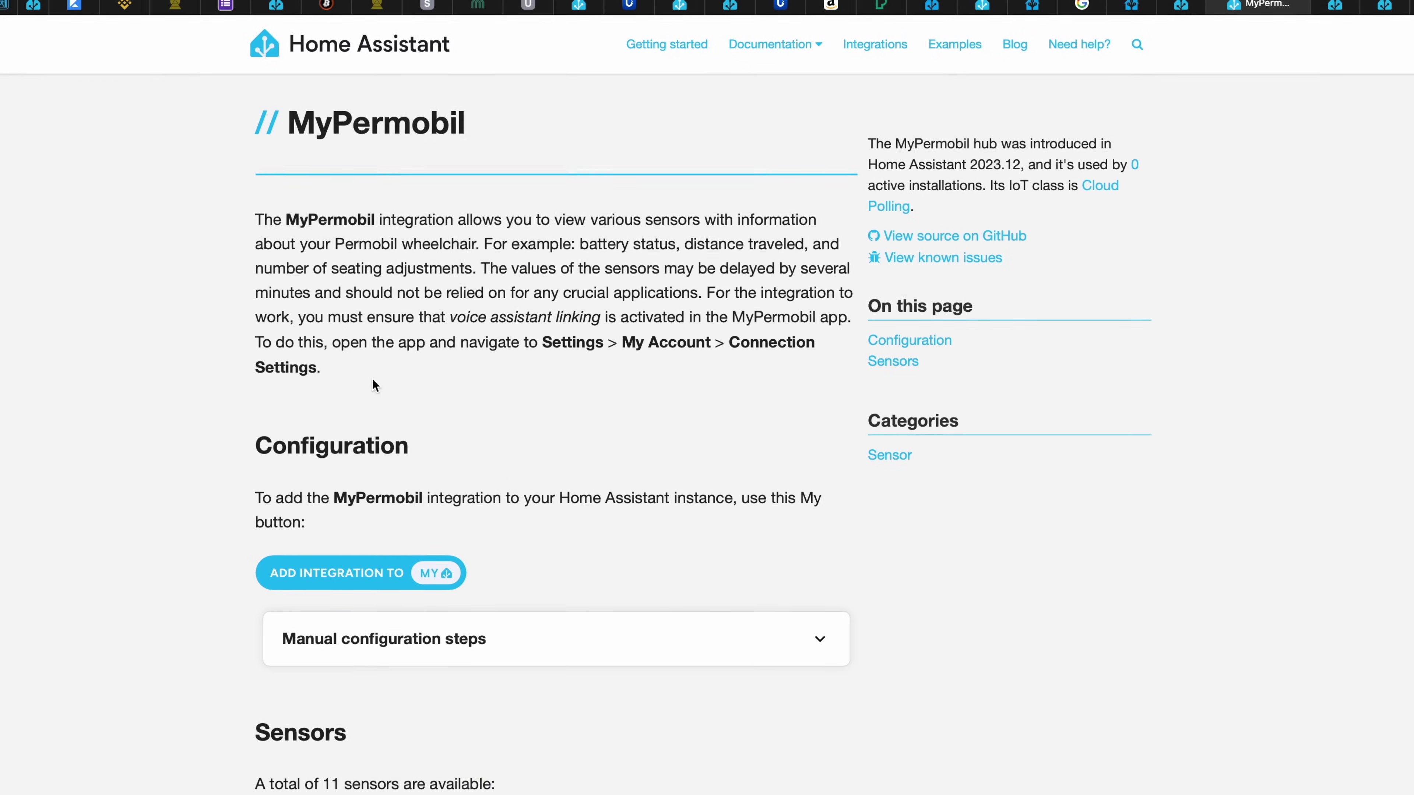
{"action": "scroll", "coordinate": [389, 434], "scroll_direction": "down", "scroll_amount": 15}
{"action": "scroll", "coordinate": [399, 460], "scroll_direction": "up", "scroll_amount": 15}
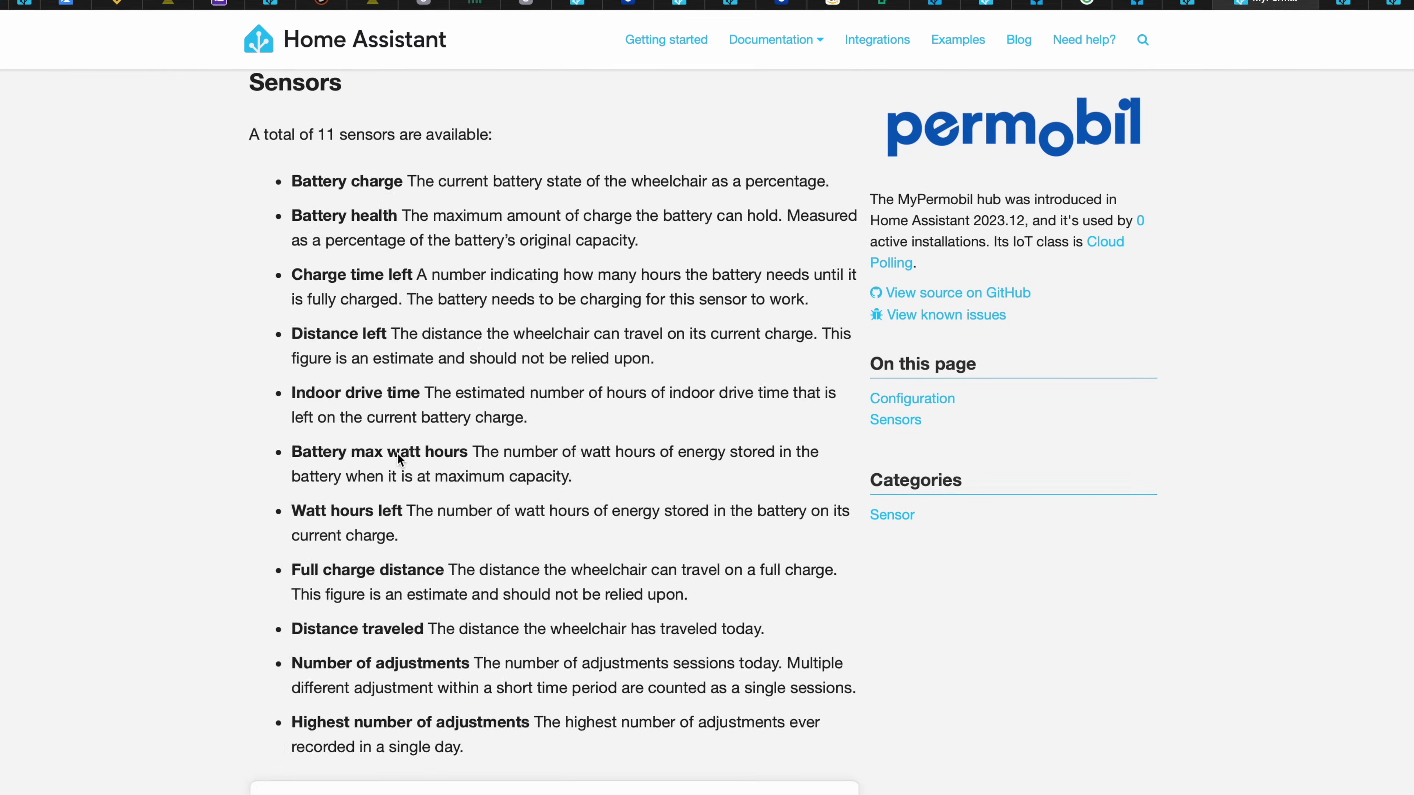
{"action": "key", "text": "super+bracketleft"}
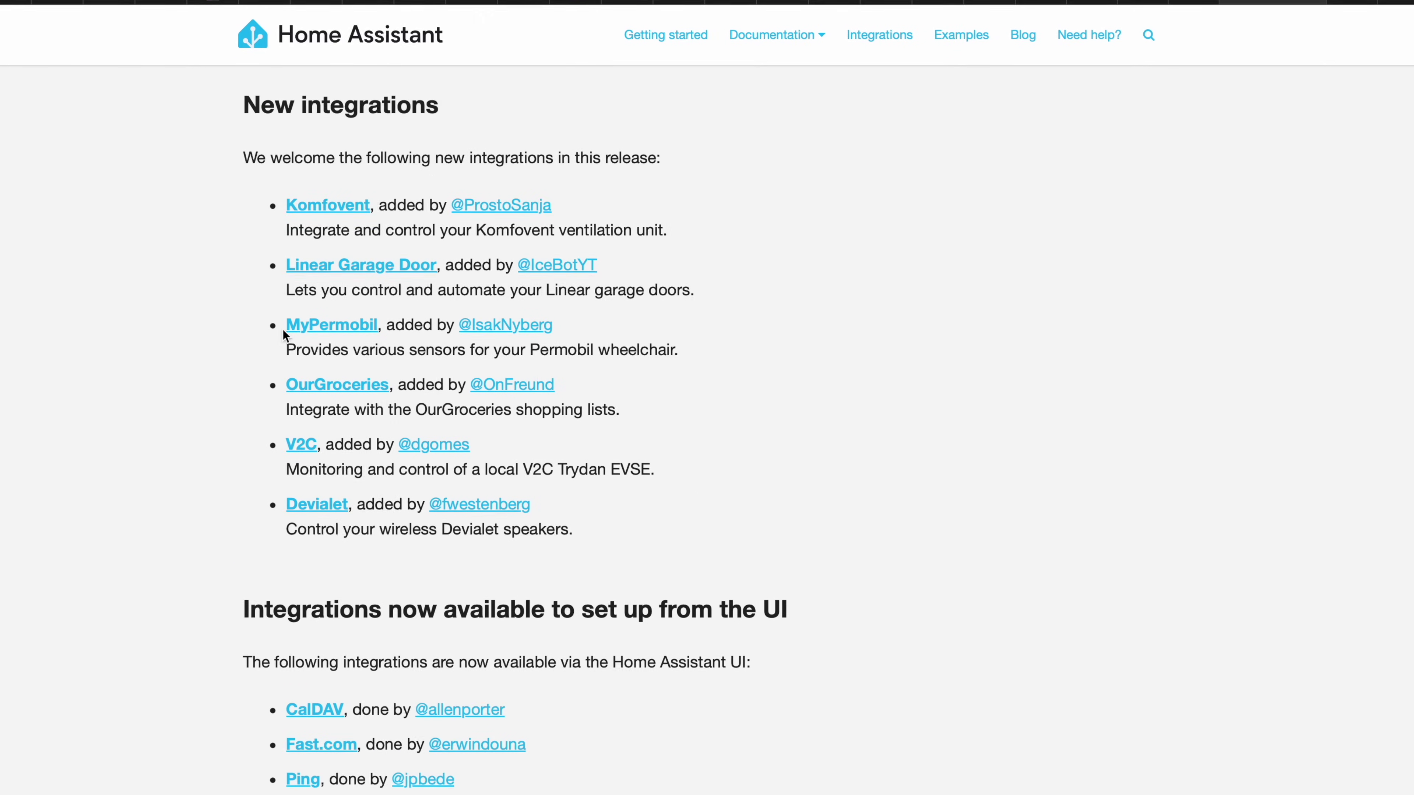
{"action": "left_click", "coordinate": [313, 384]}
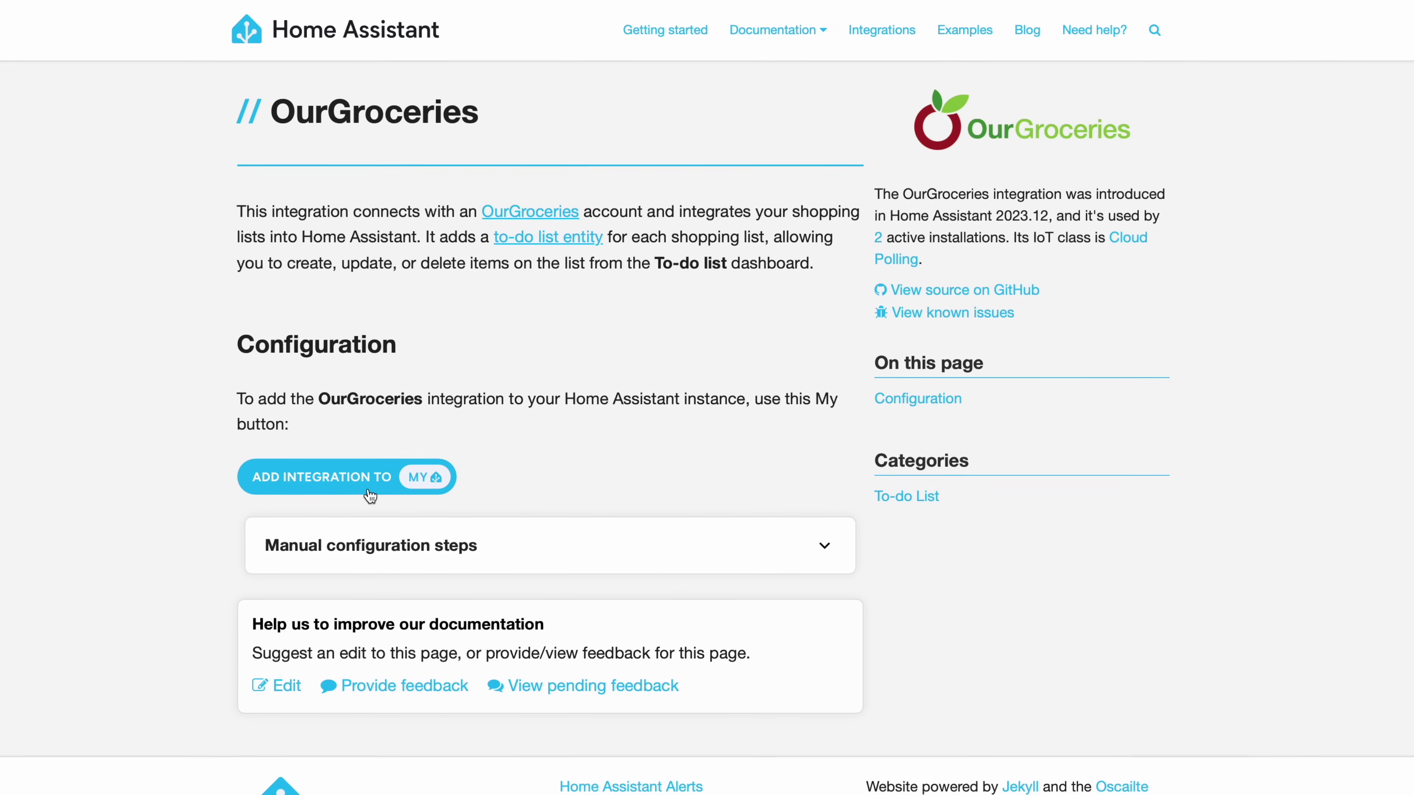
{"action": "key", "text": "super+bracketleft"}
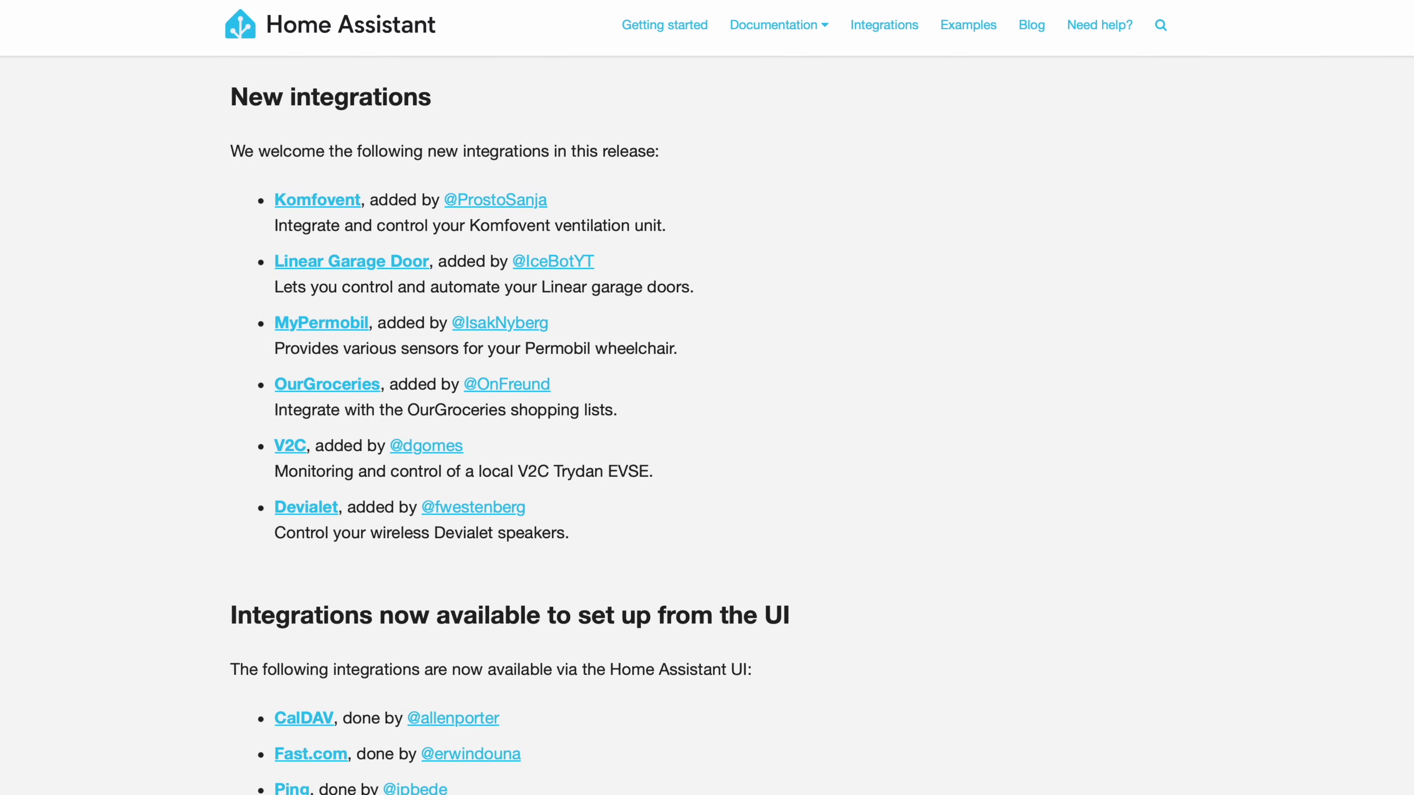
{"action": "left_click", "coordinate": [279, 444]}
{"action": "scroll", "coordinate": [342, 469], "scroll_direction": "down", "scroll_amount": 15}
{"action": "scroll", "coordinate": [354, 493], "scroll_direction": "down", "scroll_amount": 5}
{"action": "scroll", "coordinate": [357, 496], "scroll_direction": "up", "scroll_amount": 20}
{"action": "key", "text": "super+bracketleft"}
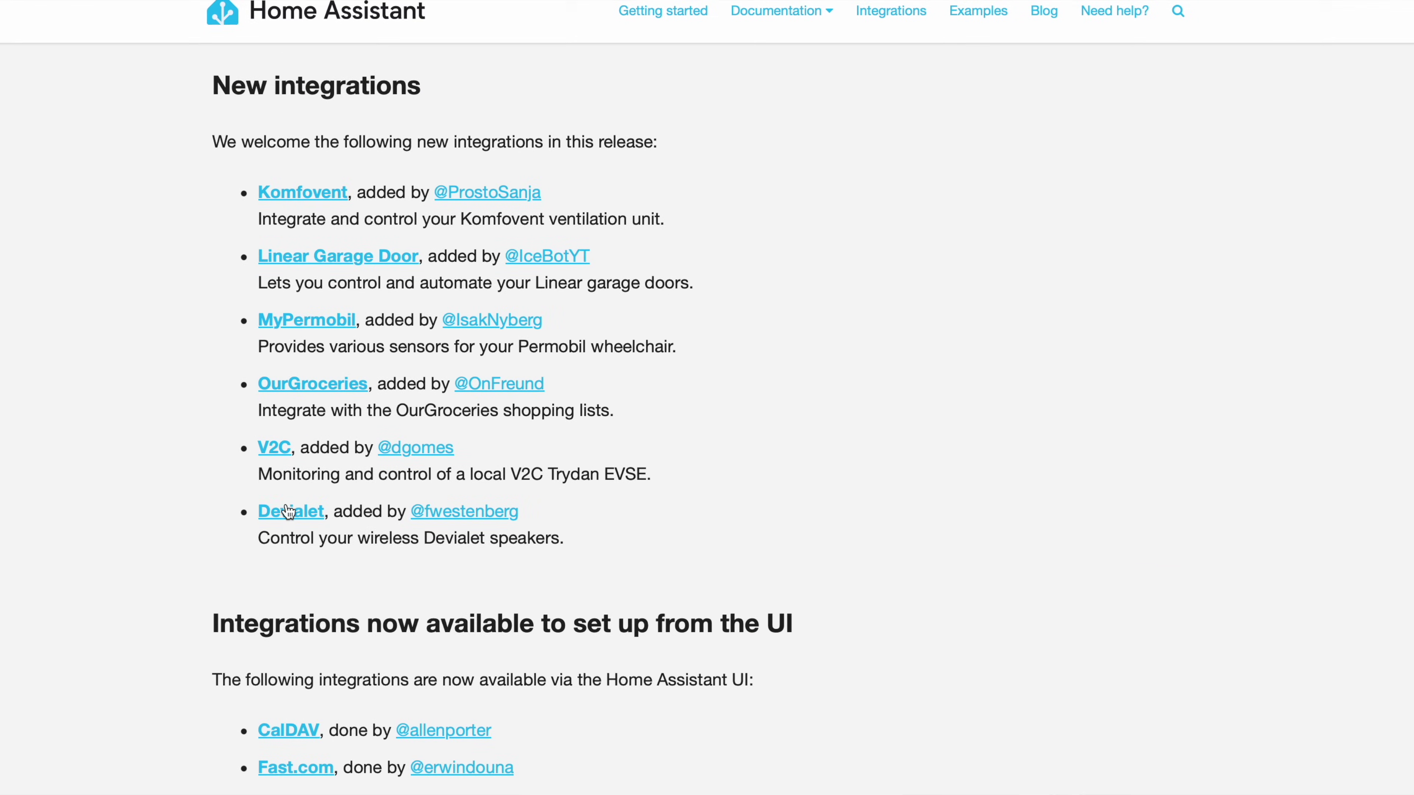
{"action": "left_click", "coordinate": [286, 509]}
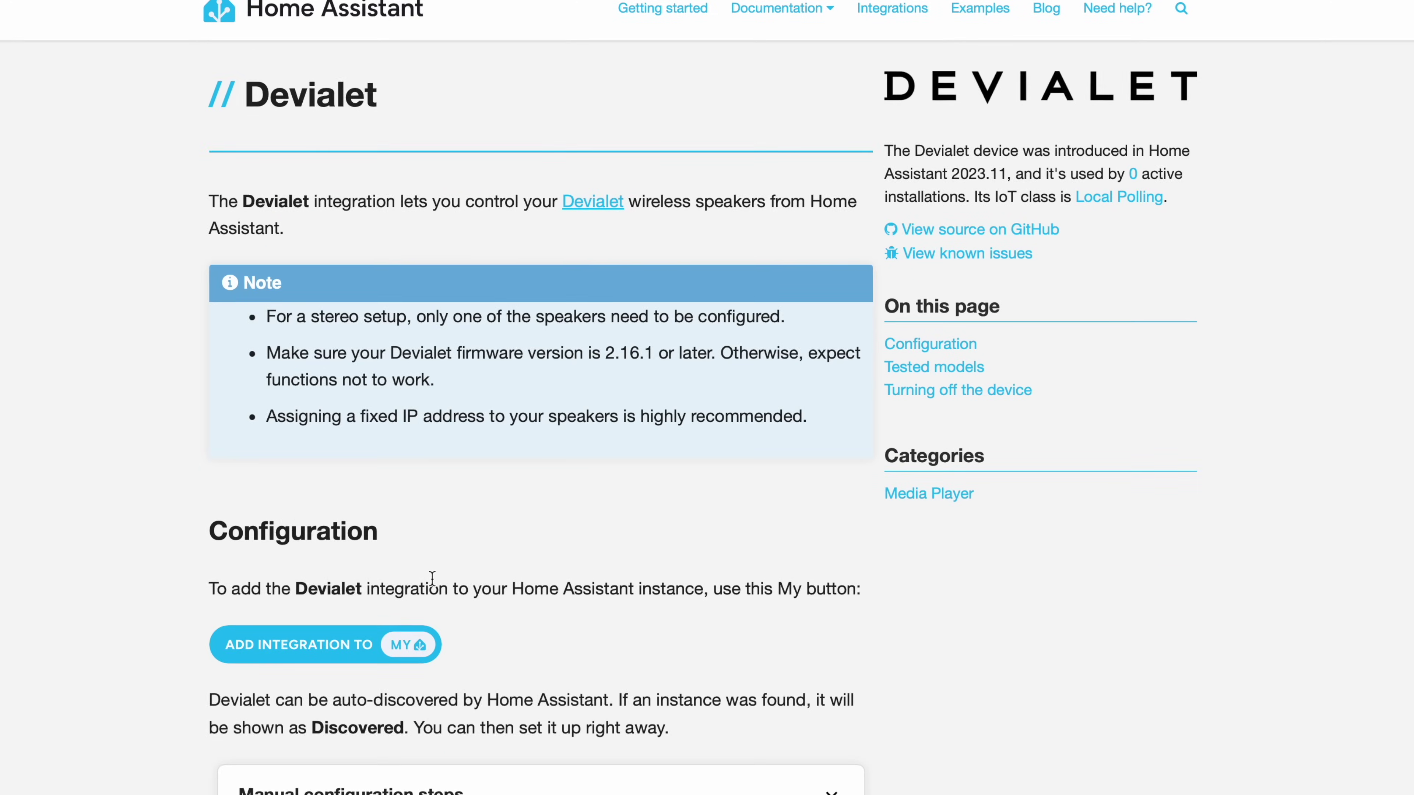
{"action": "scroll", "coordinate": [429, 578], "scroll_direction": "down", "scroll_amount": 10}
{"action": "scroll", "coordinate": [432, 580], "scroll_direction": "up", "scroll_amount": 10}
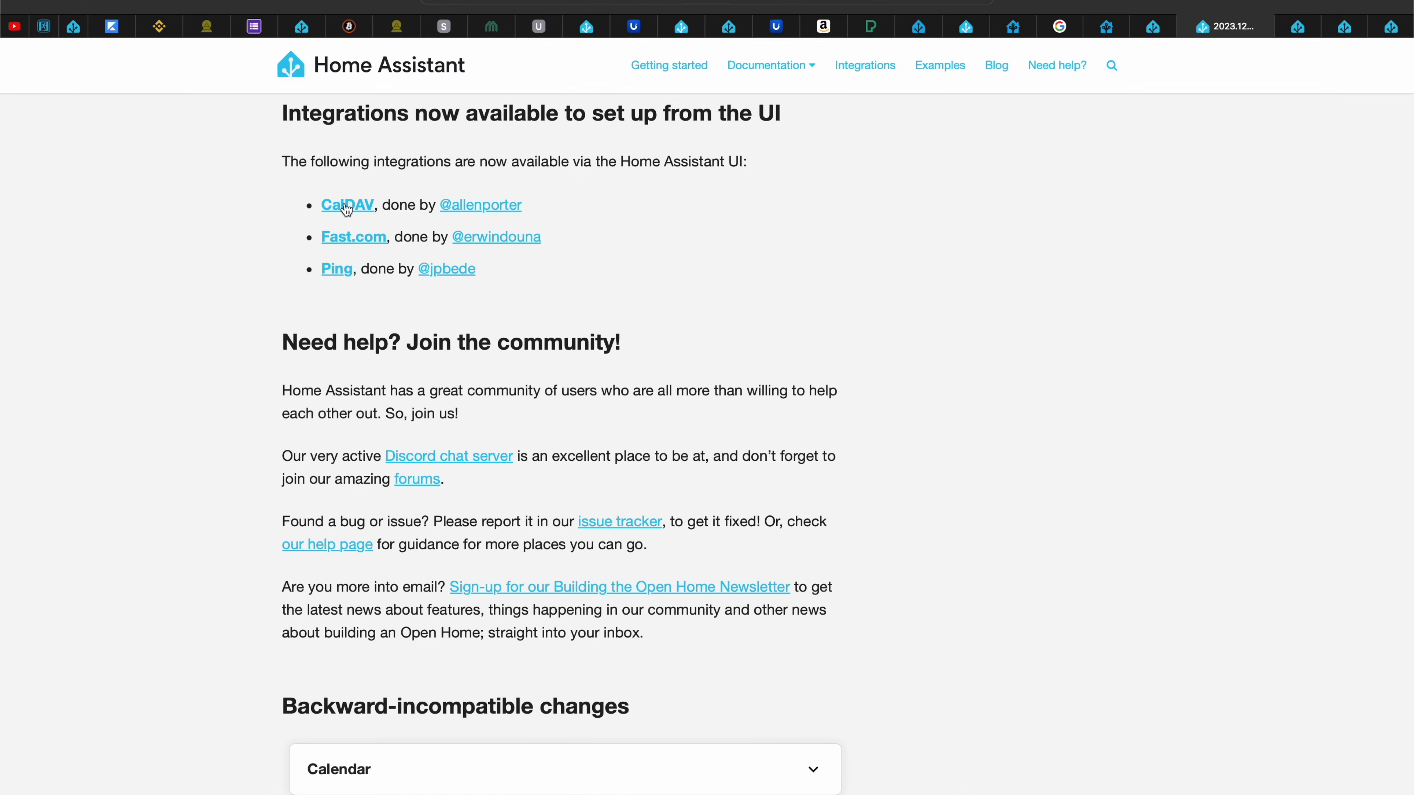
Open the Fast.com integration page and scroll through it.
{"action": "left_click", "coordinate": [339, 236]}
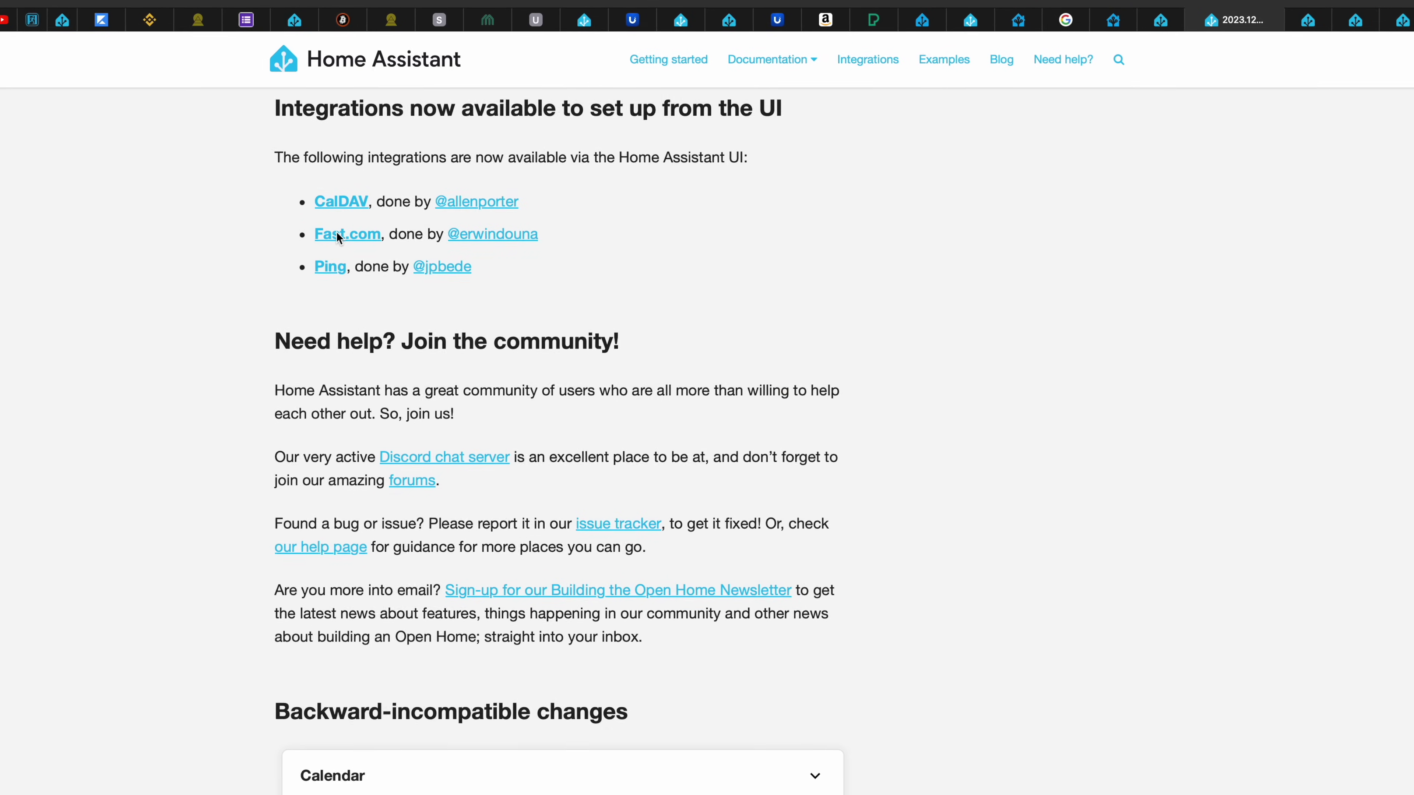
{"action": "scroll", "coordinate": [347, 515], "scroll_direction": "down", "scroll_amount": 10}
{"action": "scroll", "coordinate": [392, 518], "scroll_direction": "up", "scroll_amount": 10}
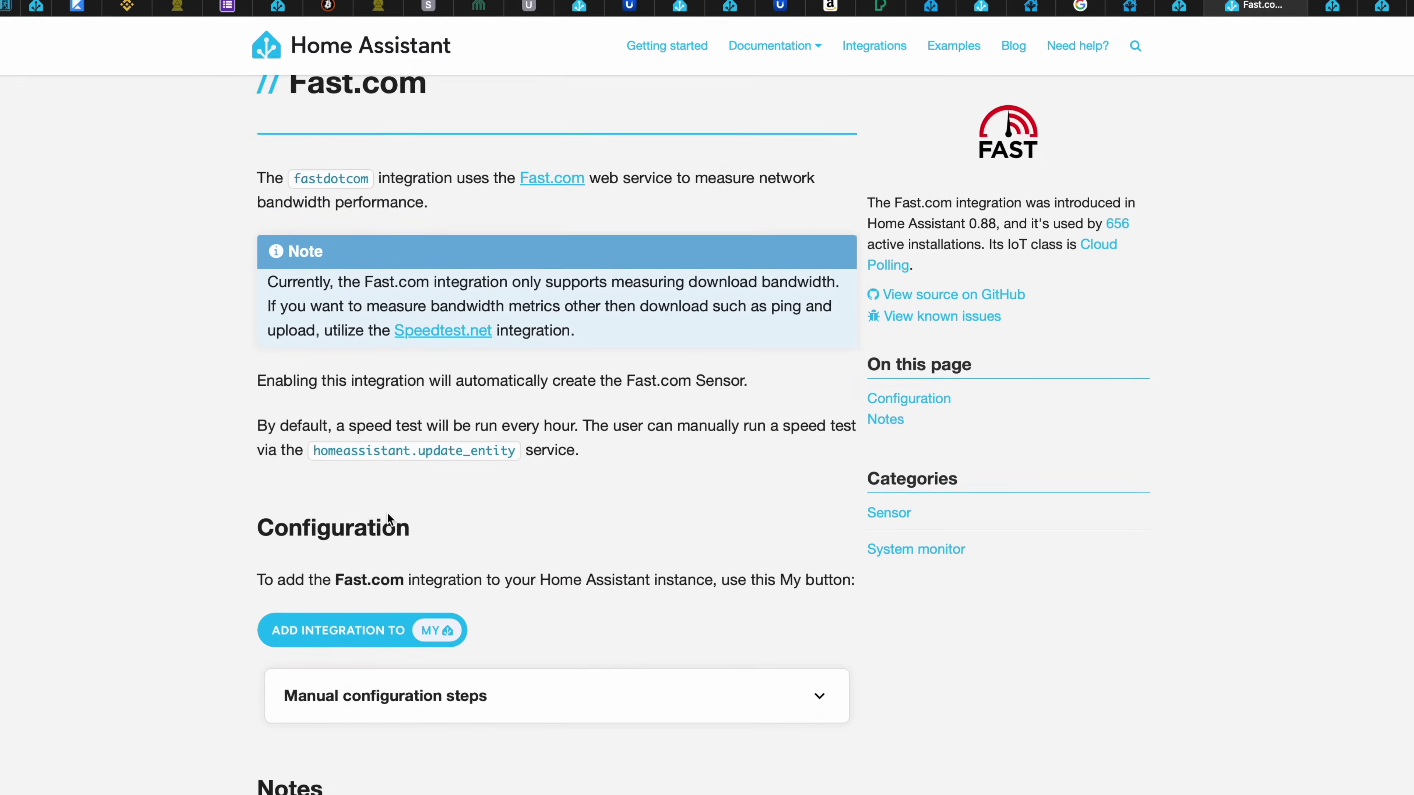
Return to the release notes' integrations list and open the Ping (ICMP) documentation page.
{"action": "key", "text": "super+bracketleft"}
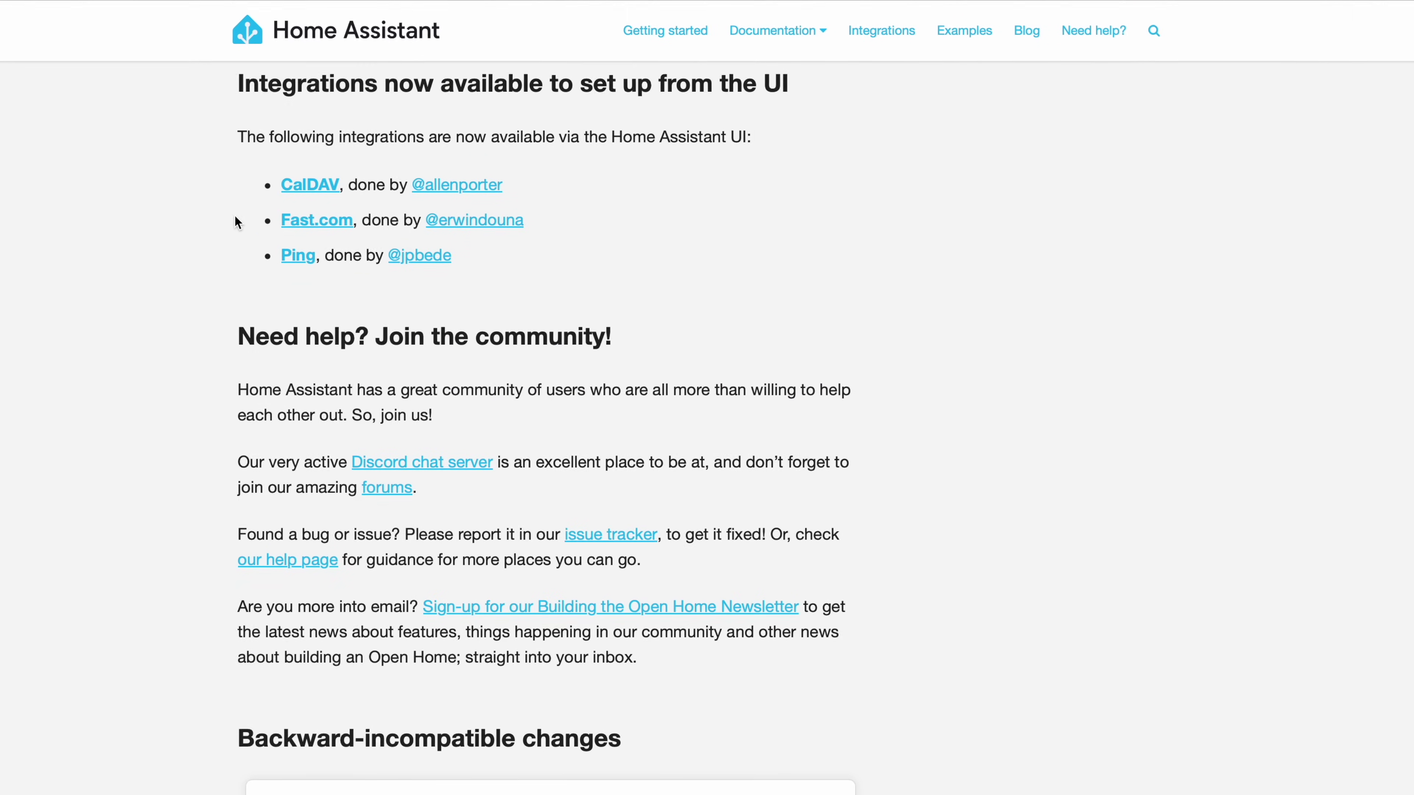
{"action": "left_click", "coordinate": [289, 258]}
{"action": "scroll", "coordinate": [328, 392], "scroll_direction": "down", "scroll_amount": 15}
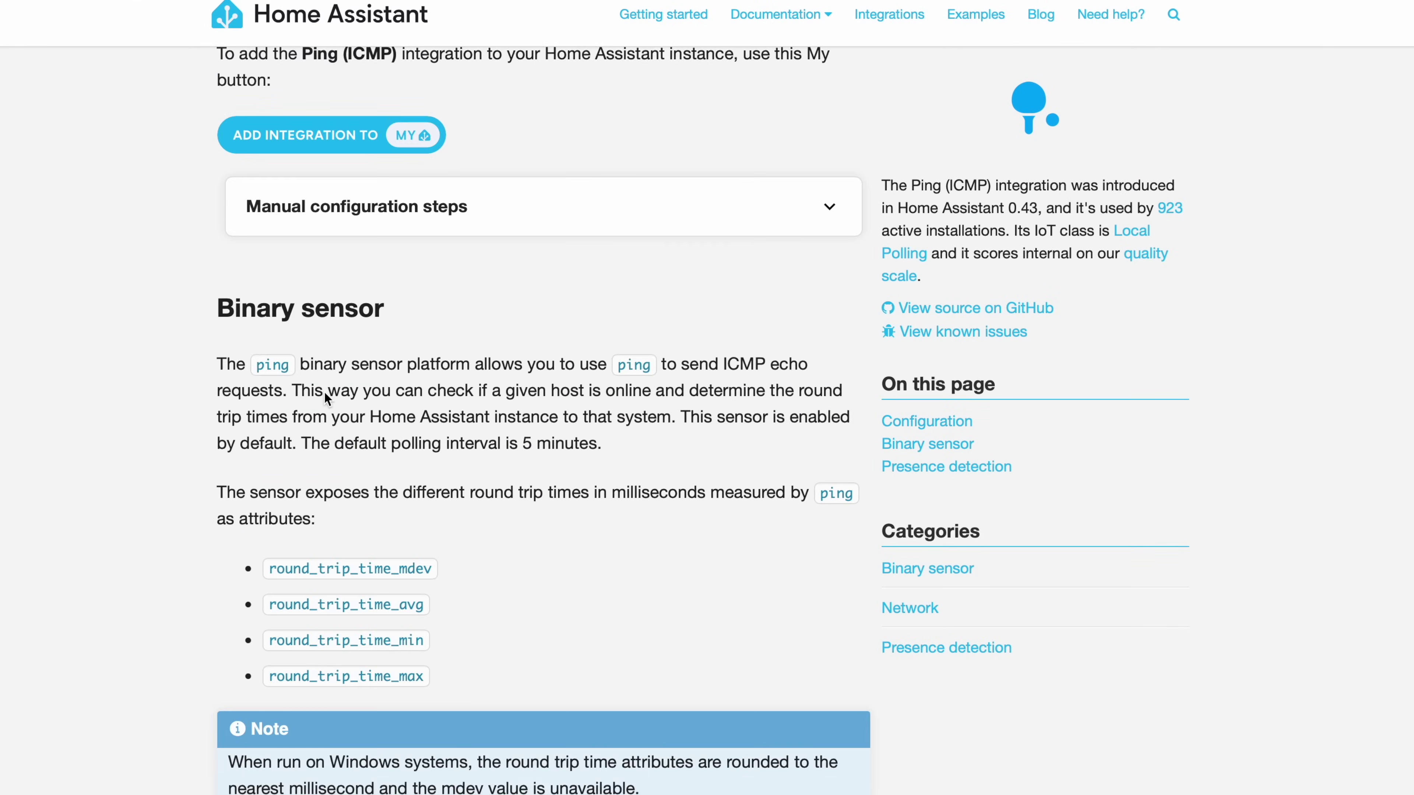